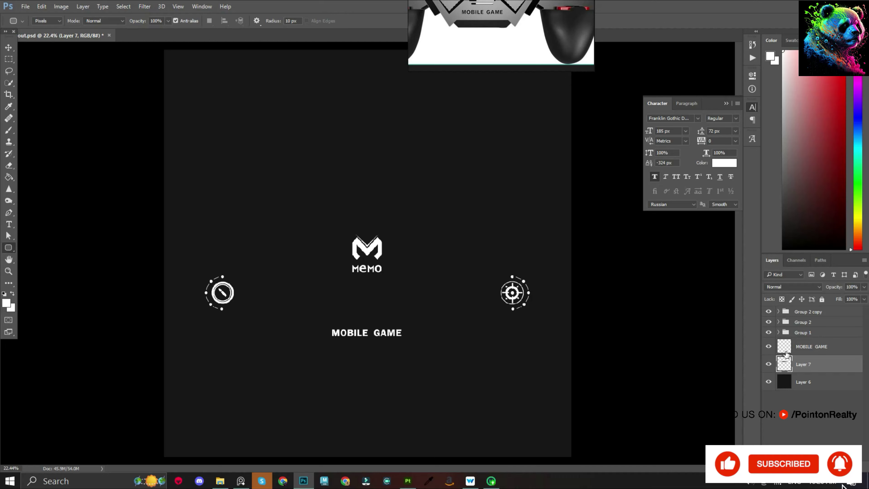
# - Make the white rounded bar slightly thinner and fit the whole canvas in view
pyautogui.click(769, 382)
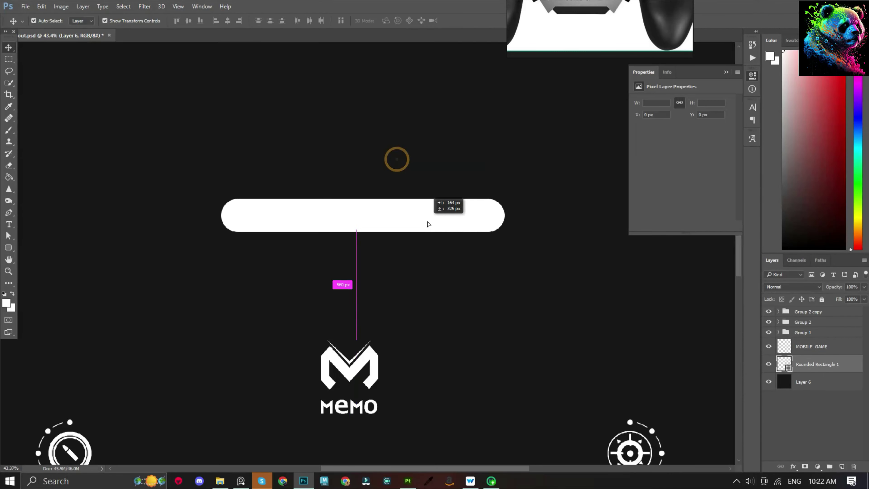
pyautogui.moveTo(357, 221); pyautogui.dragTo(357, 223)
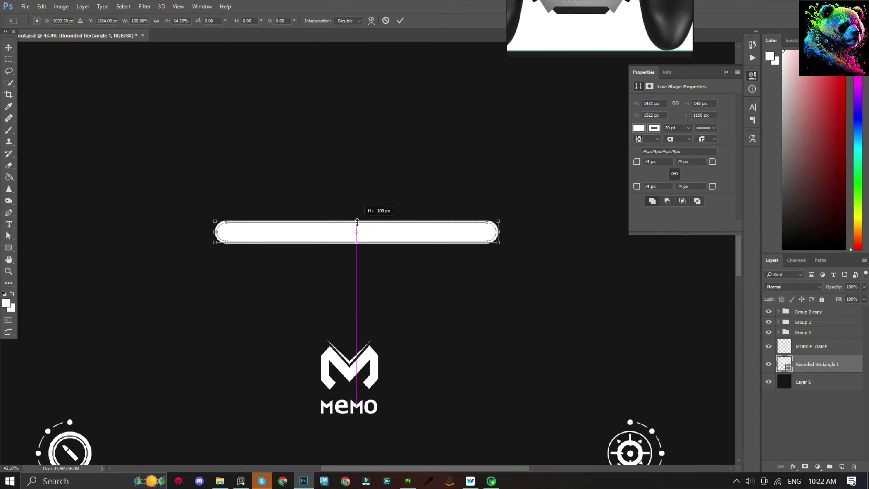
pyautogui.click(400, 21)
pyautogui.hotkey('ctrl', '0')
# - Hide the dark background and other layers, then Quick Export the bar alone as PNG
pyautogui.click(773, 382)
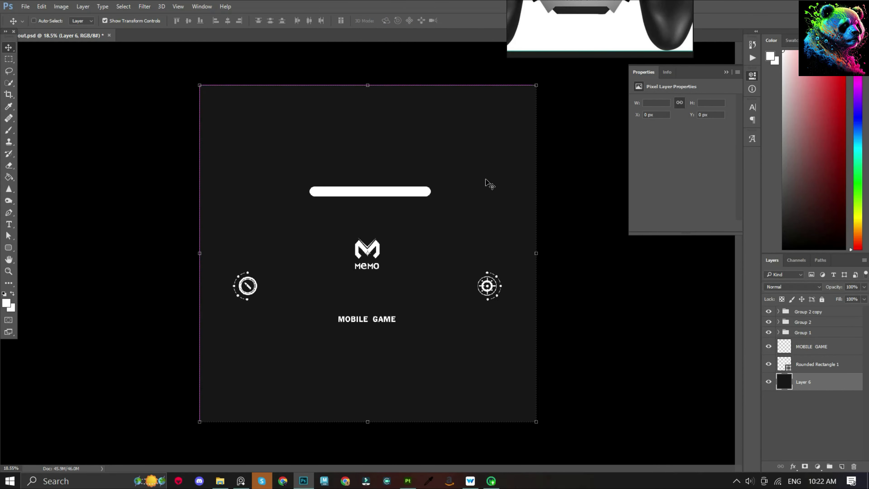
pyautogui.click(768, 382)
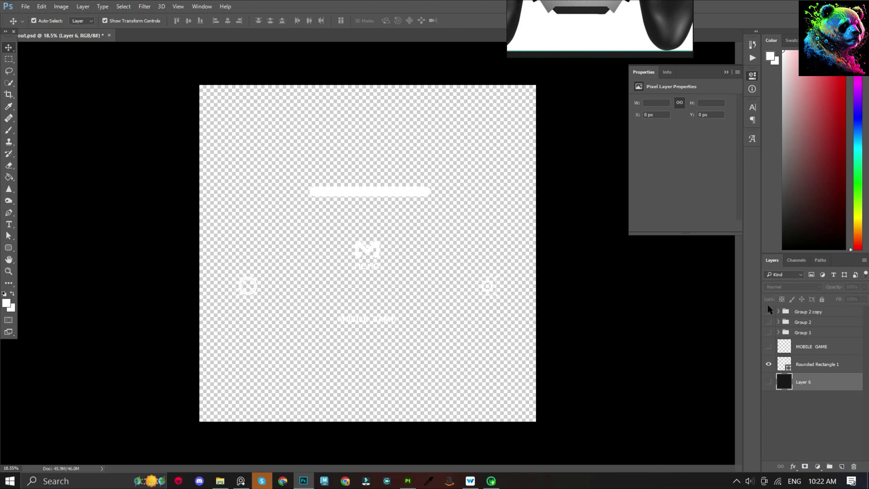
pyautogui.click(841, 365)
pyautogui.click(25, 6)
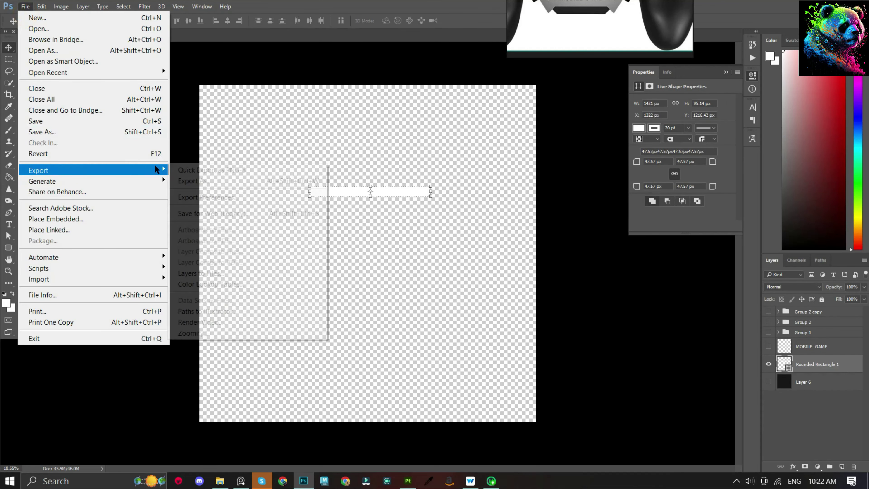
pyautogui.click(223, 170)
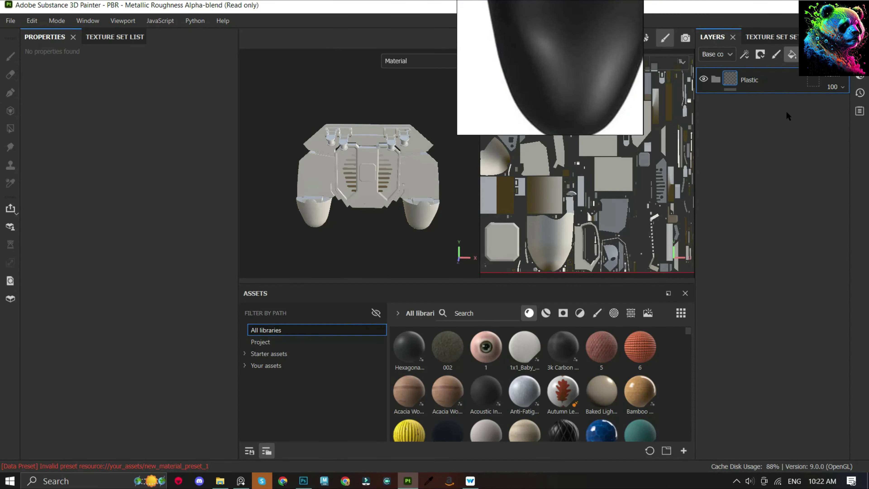
# - Add a fill layer whose base colour is sampled from the reference controller's black
pyautogui.click(791, 55)
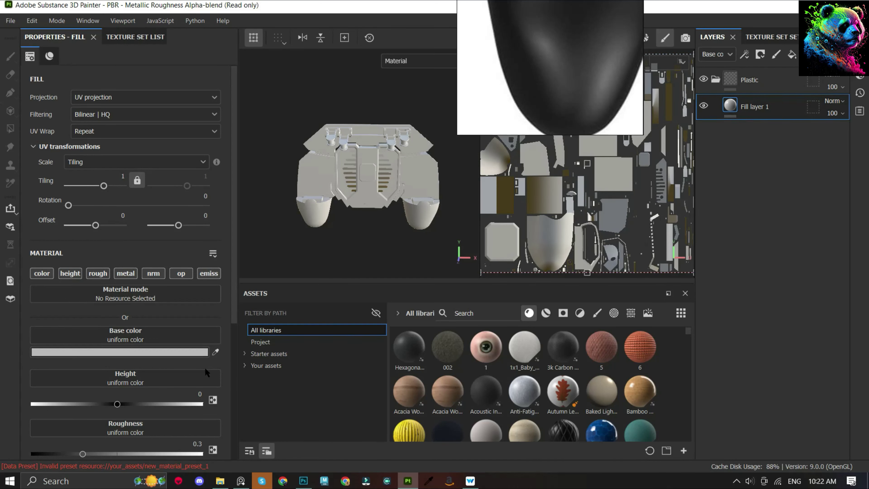
pyautogui.click(215, 351)
pyautogui.click(579, 18)
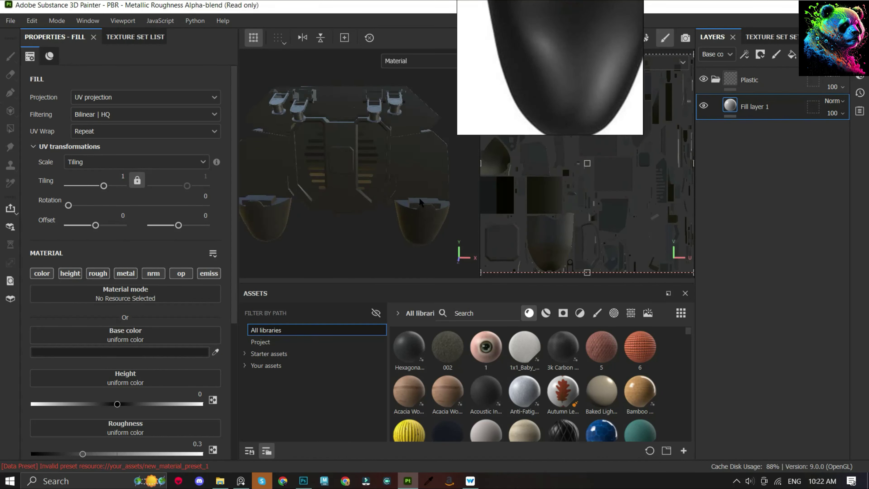
pyautogui.moveTo(419, 197)
pyautogui.keyDown('alt'); pyautogui.mouseDown()
pyautogui.moveTo(433, 215)
pyautogui.moveTo(417, 188)
pyautogui.mouseUp(); pyautogui.keyUp('alt')
pyautogui.click(174, 352)
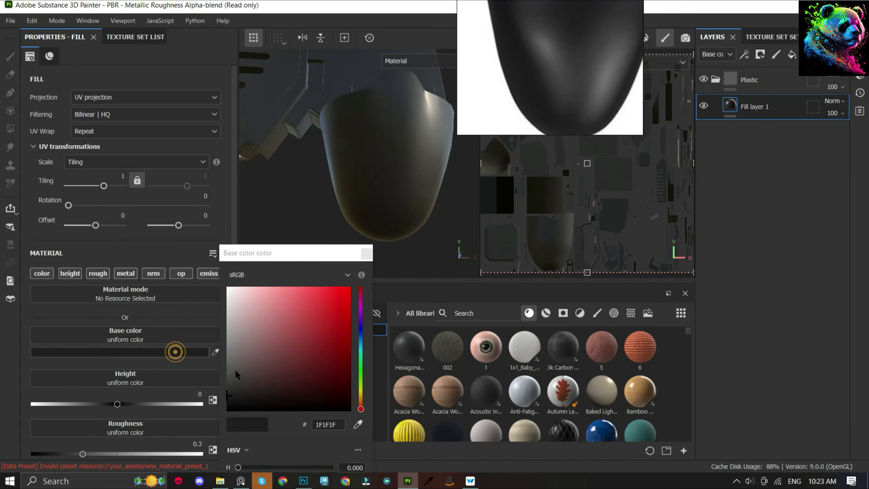
pyautogui.click(370, 255)
pyautogui.scroll(-5, 101, 232)
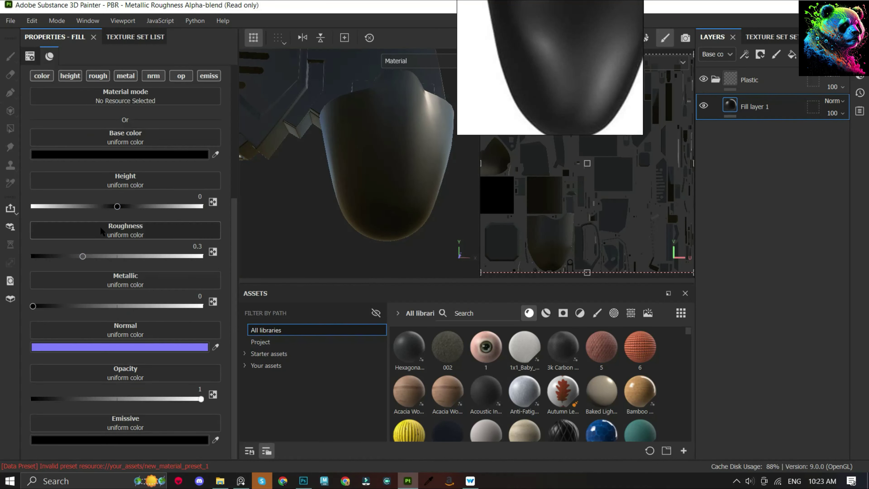
pyautogui.moveTo(293, 177)
pyautogui.keyDown('alt'); pyautogui.mouseDown()
pyautogui.moveTo(353, 151)
pyautogui.moveTo(397, 164)
pyautogui.mouseUp(); pyautogui.keyUp('alt')
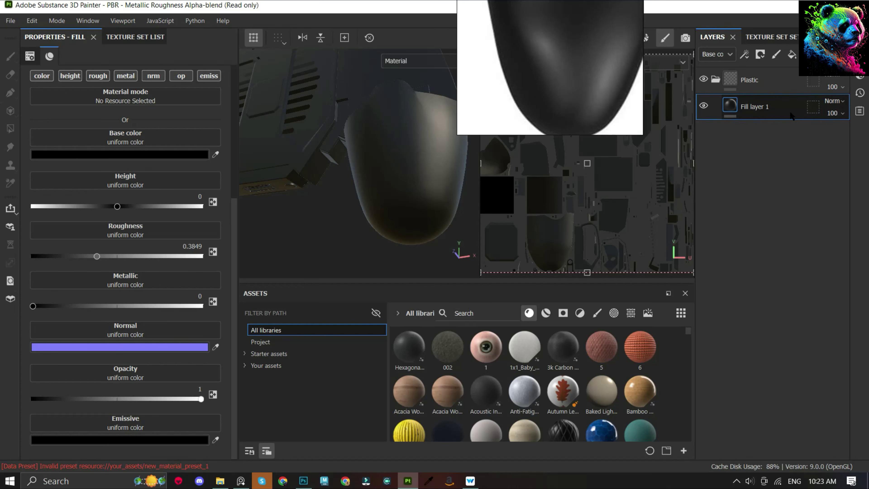
# - Duplicate the black fill layer, raise the copy's roughness to about 0.58, and mask it
pyautogui.hotkey('ctrl', 'd')
pyautogui.moveTo(128, 251); pyautogui.dragTo(131, 256)
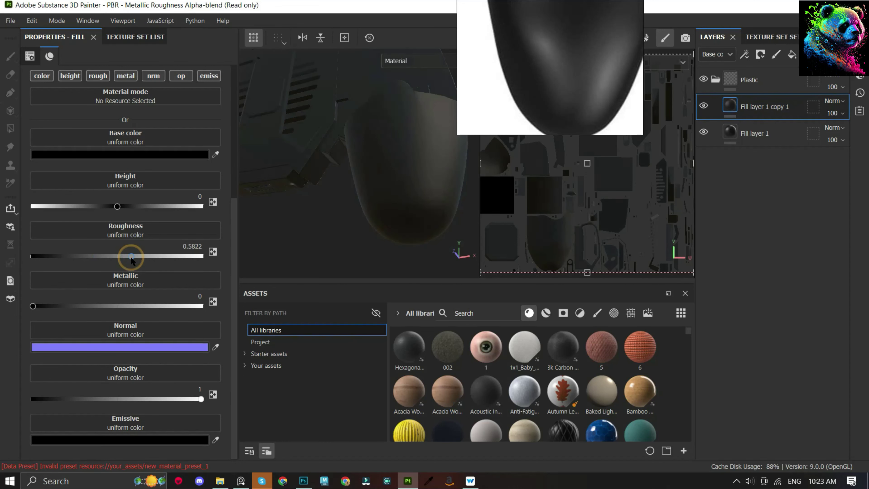
pyautogui.click(760, 54)
pyautogui.click(777, 82)
pyautogui.click(745, 54)
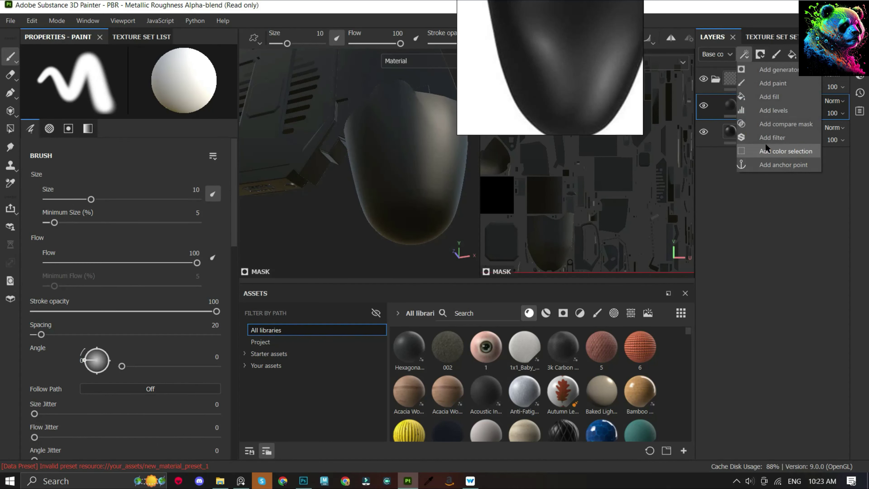
# - Fill the copy's mask with Blue Noise Fast, adjusting its balance and setting rotation to 1
pyautogui.click(776, 101)
pyautogui.click(134, 100)
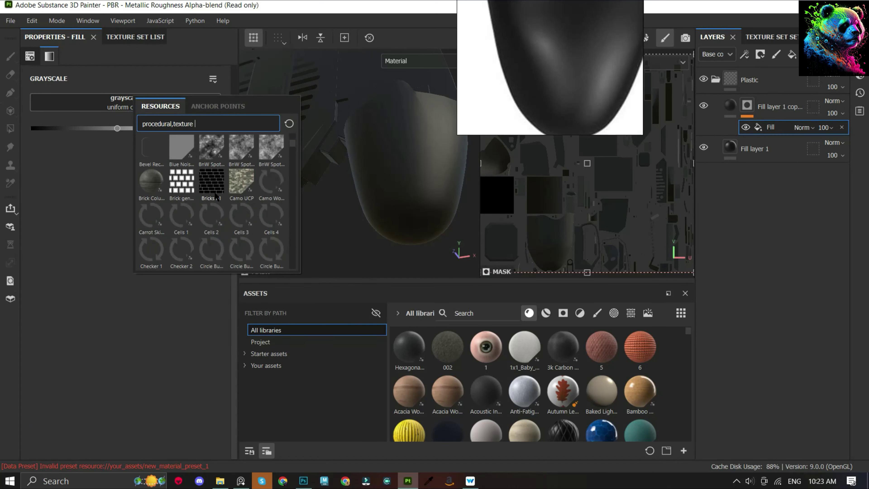
pyautogui.click(184, 150)
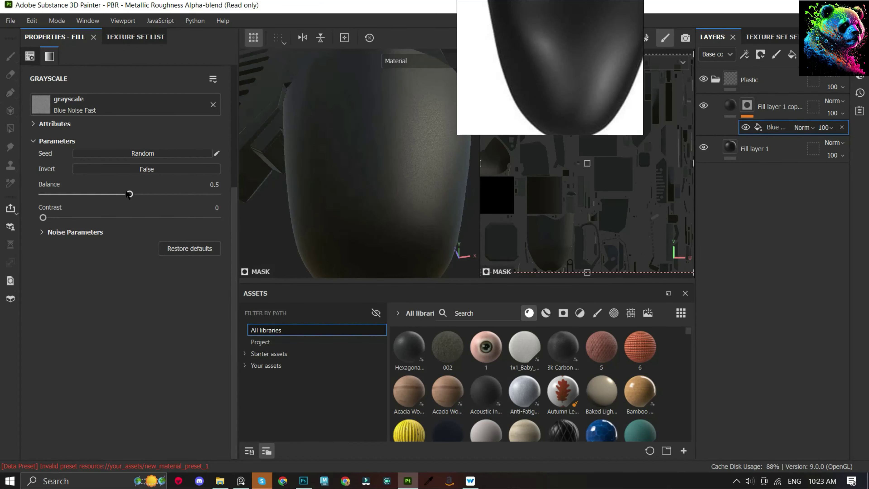
pyautogui.moveTo(73, 186); pyautogui.dragTo(136, 190)
pyautogui.moveTo(201, 219); pyautogui.dragTo(223, 219)
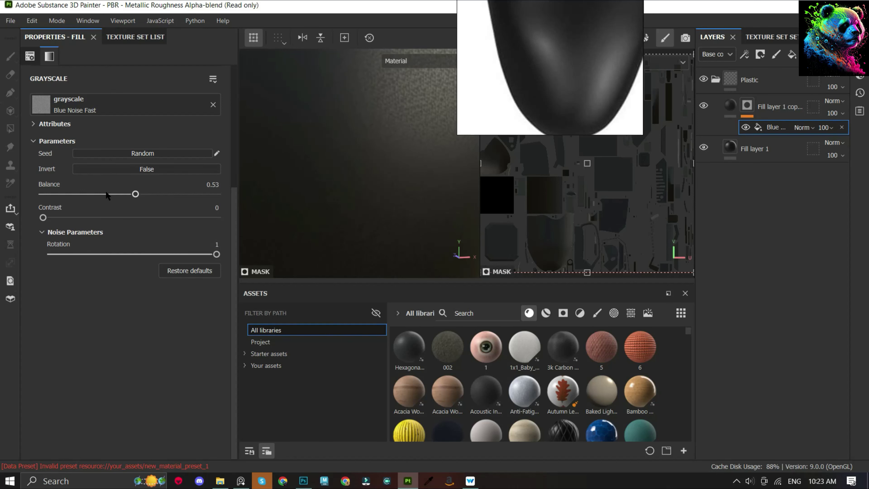
# - Inspect the speckled grip and lower the speckled copy layer's opacity
pyautogui.keyDown('shift'); pyautogui.moveTo(388, 158); pyautogui.dragTo(384, 144, button='right'); pyautogui.keyUp('shift')
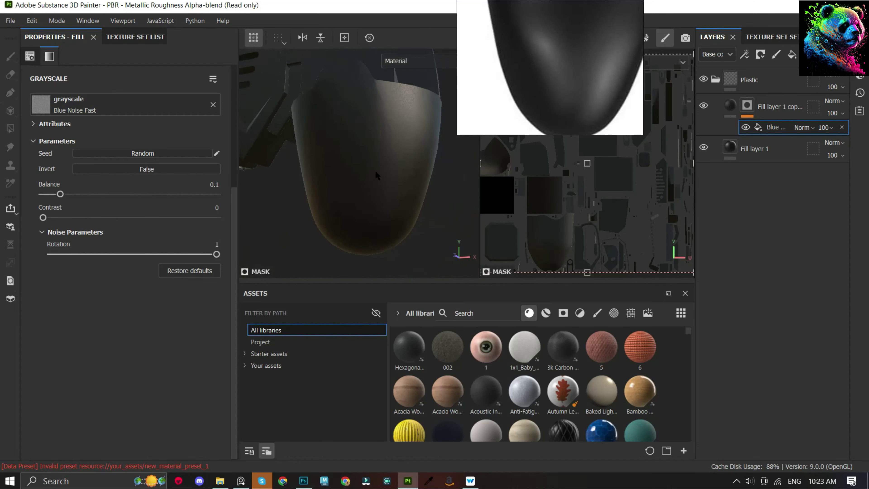
pyautogui.scroll(5, 177, 212)
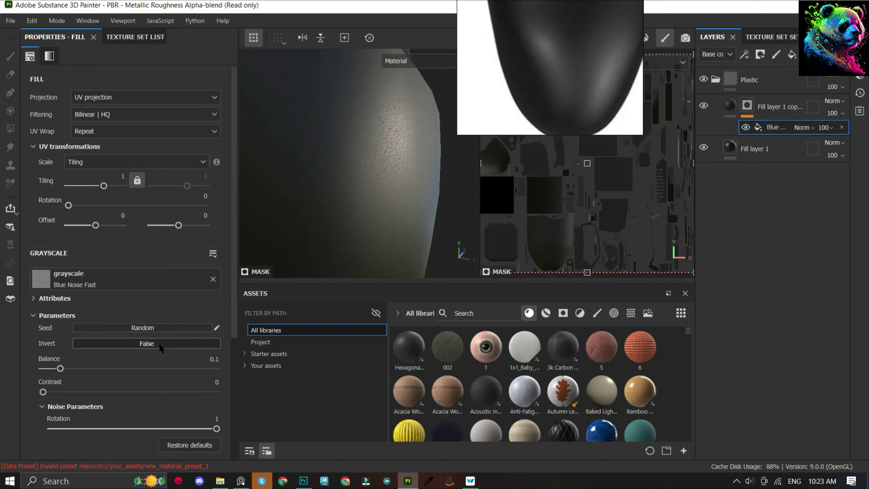
pyautogui.moveTo(380, 189)
pyautogui.keyDown('alt'); pyautogui.mouseDown()
pyautogui.moveTo(388, 213)
pyautogui.moveTo(406, 148)
pyautogui.moveTo(384, 181)
pyautogui.mouseUp(); pyautogui.keyUp('alt')
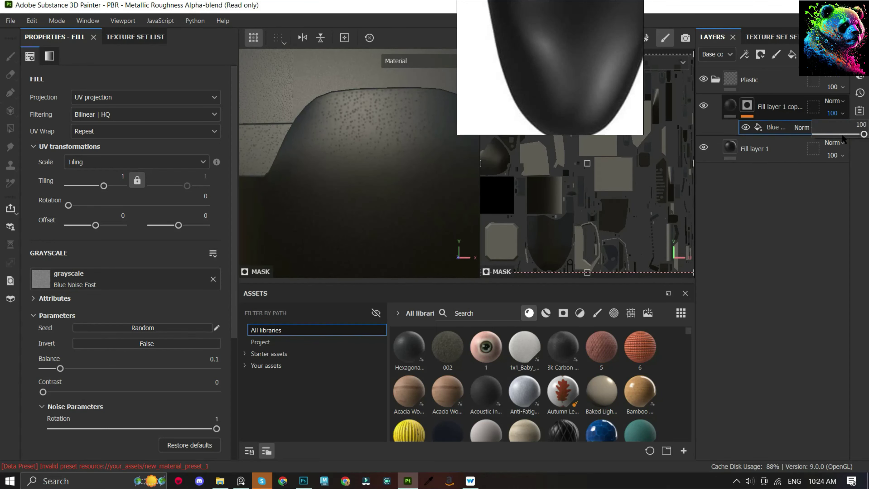
pyautogui.click(843, 136)
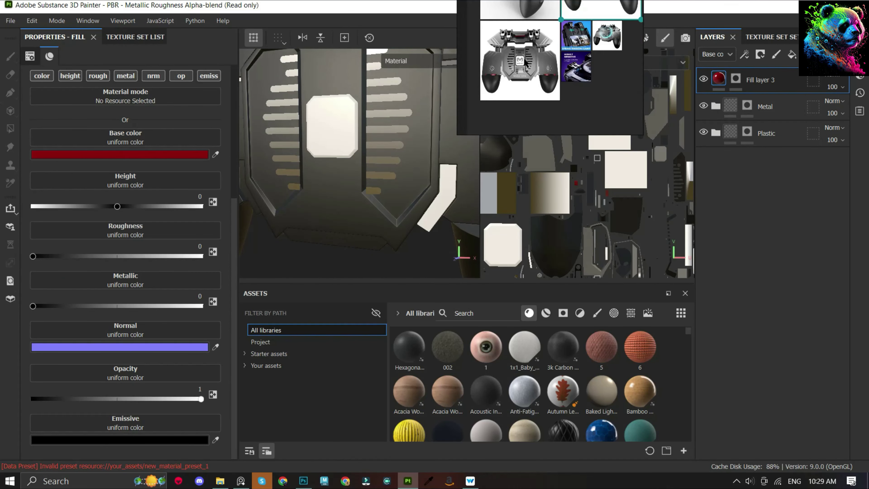
# - Polygon-fill the vent strips, centre square and side pads out of the Plastic mask
pyautogui.scroll(-3, 449, 111)
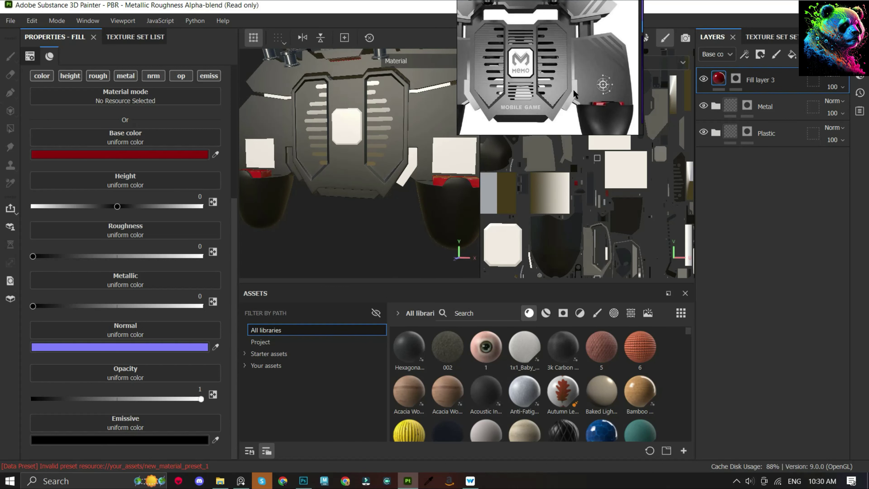
pyautogui.scroll(2, 445, 89)
pyautogui.press('4')
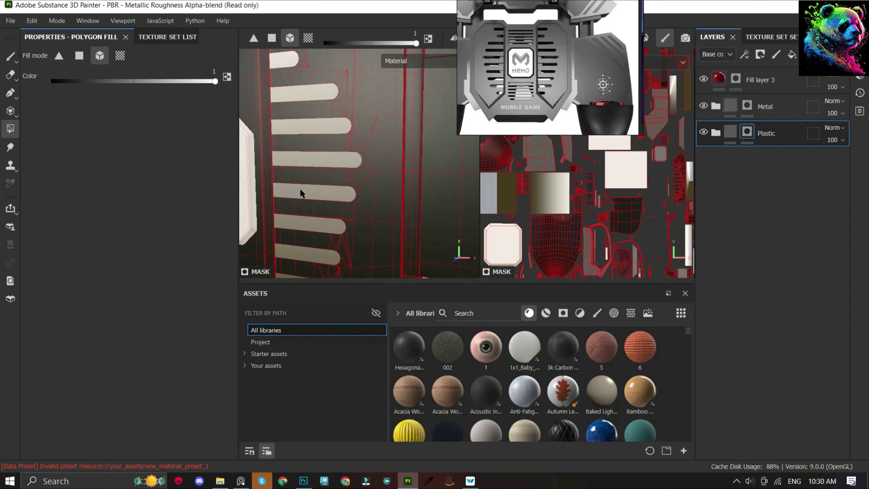
pyautogui.click(301, 190)
pyautogui.scroll(-3, 430, 181)
pyautogui.keyDown('alt'); pyautogui.moveTo(407, 165); pyautogui.dragTo(335, 183); pyautogui.keyUp('alt')
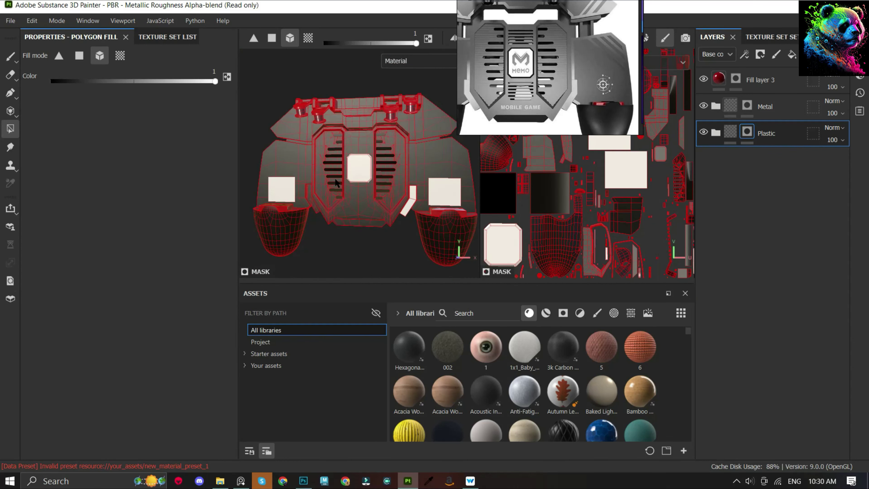
pyautogui.click(373, 164)
pyautogui.scroll(-2, 373, 164)
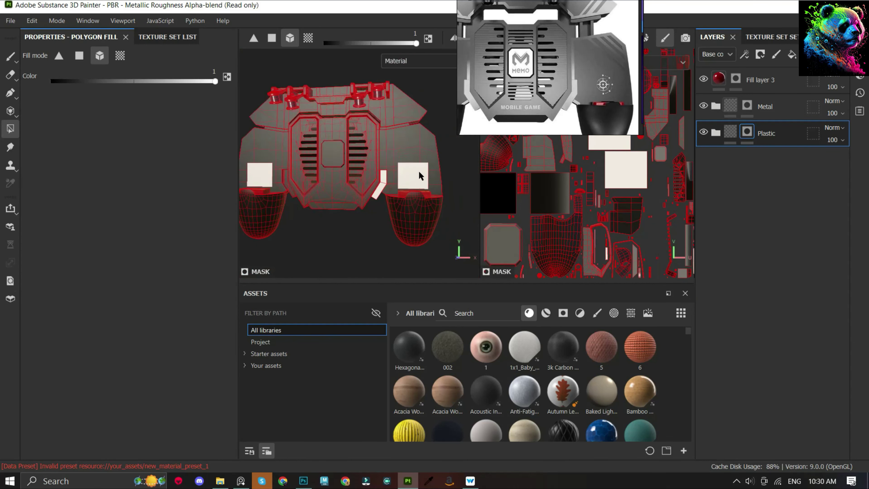
pyautogui.click(416, 173)
pyautogui.scroll(-2, 276, 186)
pyautogui.click(291, 173)
# - Remove the top vent bar from the Plastic mask and inspect the vents face-on
pyautogui.scroll(-3, 320, 180)
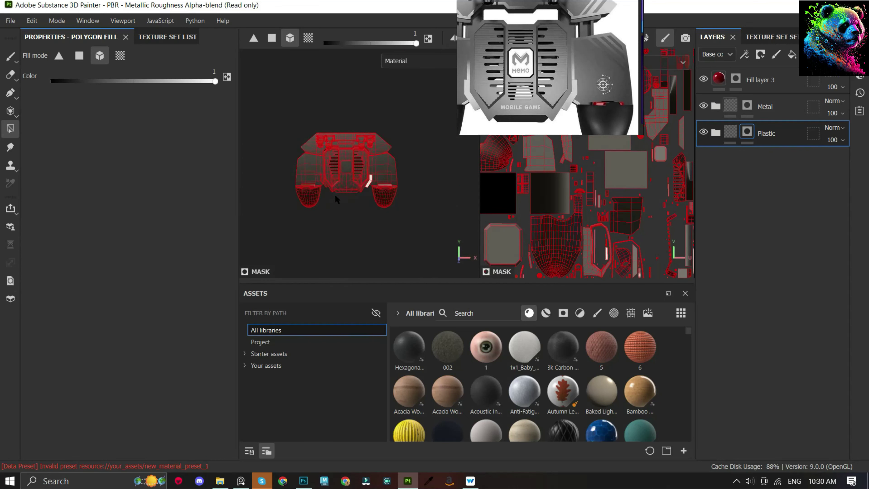
pyautogui.scroll(4, 337, 184)
pyautogui.scroll(3, 337, 183)
pyautogui.moveTo(334, 185)
pyautogui.keyDown('alt'); pyautogui.mouseDown()
pyautogui.moveTo(330, 199)
pyautogui.moveTo(329, 154)
pyautogui.mouseUp(); pyautogui.keyUp('alt')
pyautogui.scroll(-2, 349, 196)
pyautogui.scroll(-2, 349, 197)
pyautogui.scroll(3, 318, 130)
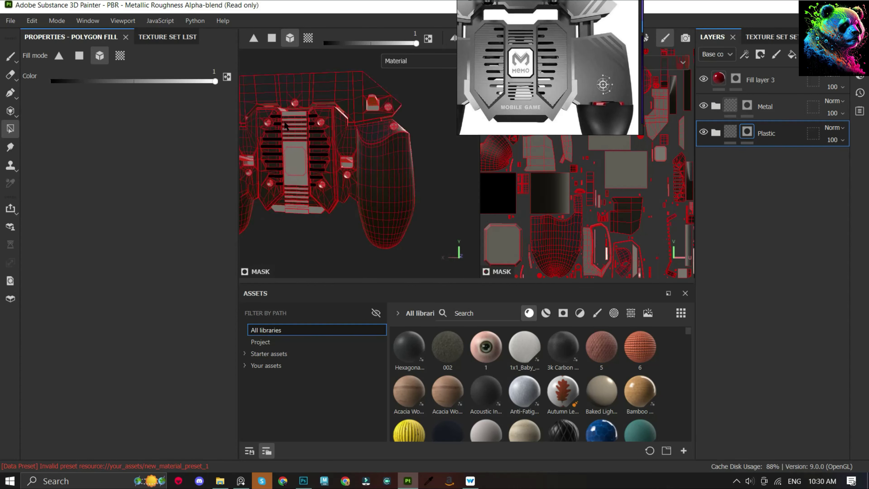
pyautogui.scroll(3, 307, 102)
pyautogui.click(307, 103)
pyautogui.scroll(2, 319, 131)
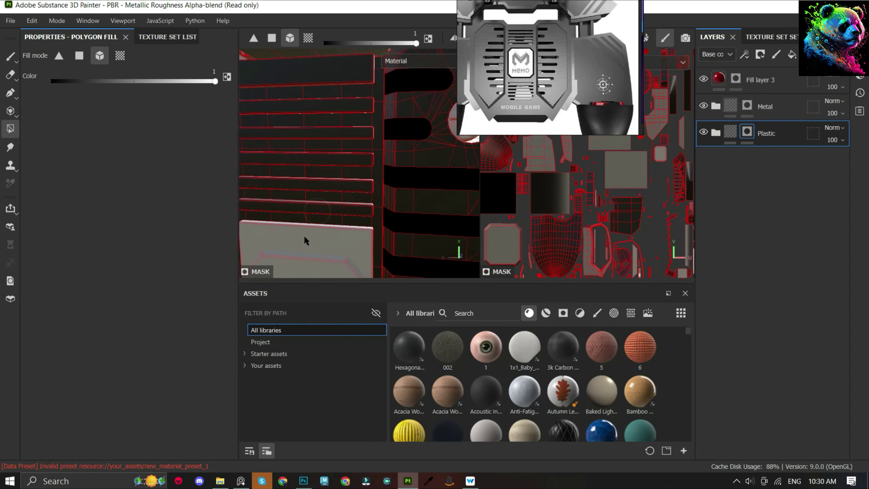
pyautogui.scroll(-2, 306, 241)
pyautogui.keyDown('alt'); pyautogui.moveTo(305, 240); pyautogui.dragTo(325, 253); pyautogui.keyUp('alt')
pyautogui.scroll(-3, 325, 253)
pyautogui.scroll(4, 345, 273)
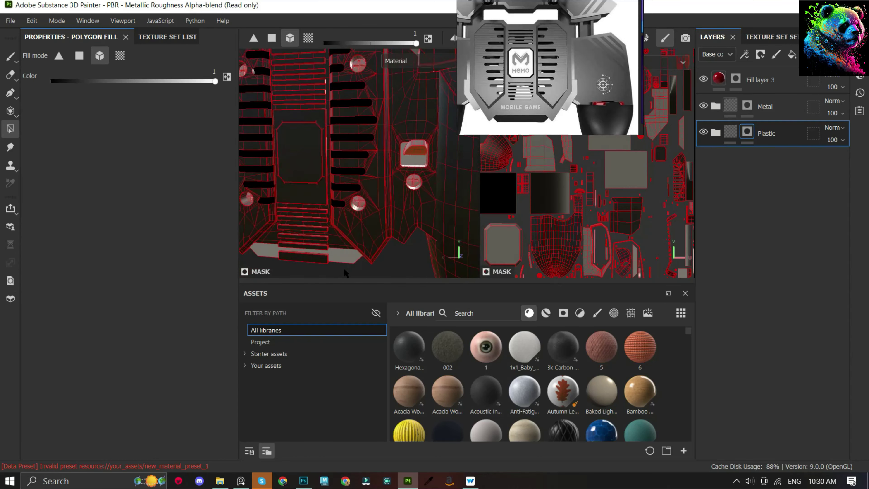
pyautogui.scroll(2, 345, 264)
pyautogui.scroll(-2, 345, 253)
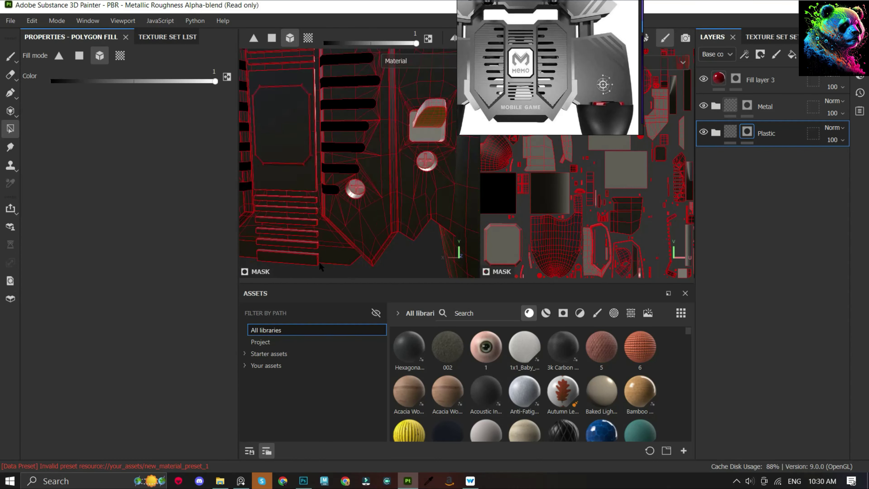
# - Add a new fill layer above the plastic with roughness raised to 1
pyautogui.click(733, 139)
pyautogui.click(792, 54)
pyautogui.click(93, 154)
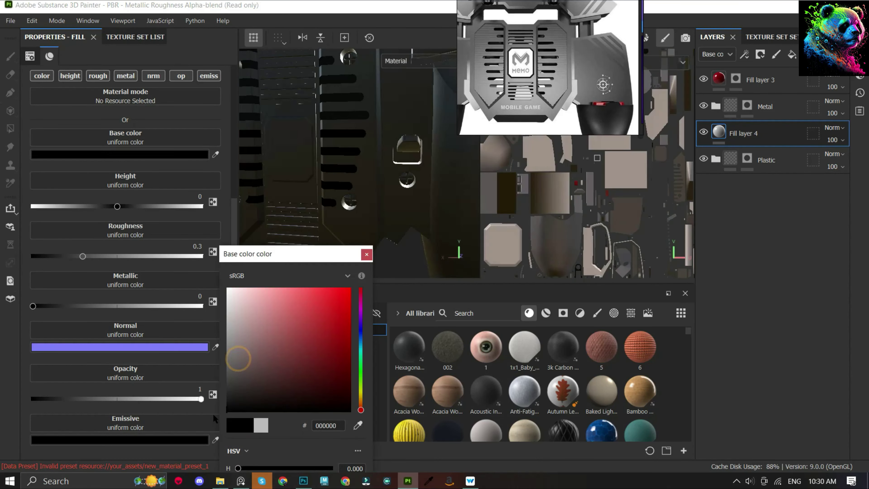
pyautogui.click(366, 254)
pyautogui.moveTo(106, 256); pyautogui.dragTo(202, 256)
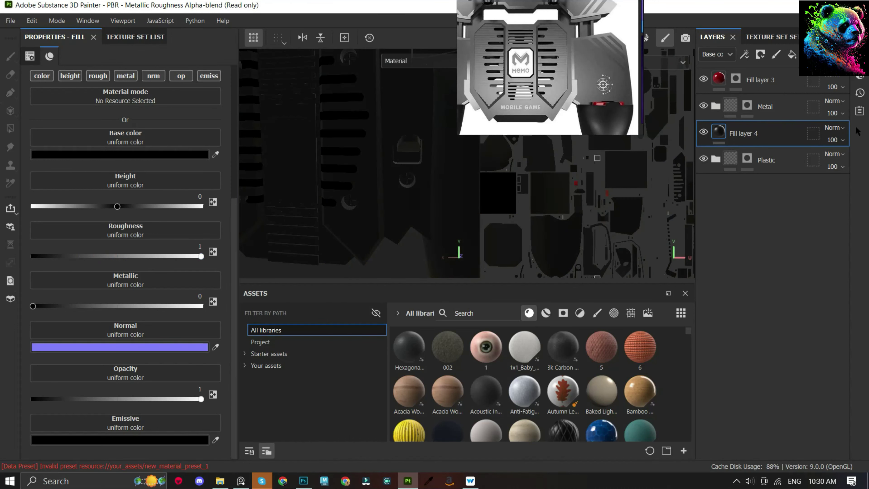
# - Give Fill layer 4 an empty black mask ready for polygon filling
pyautogui.click(760, 54)
pyautogui.click(774, 68)
pyautogui.press('4')
pyautogui.scroll(3, 365, 182)
pyautogui.scroll(-2, 365, 183)
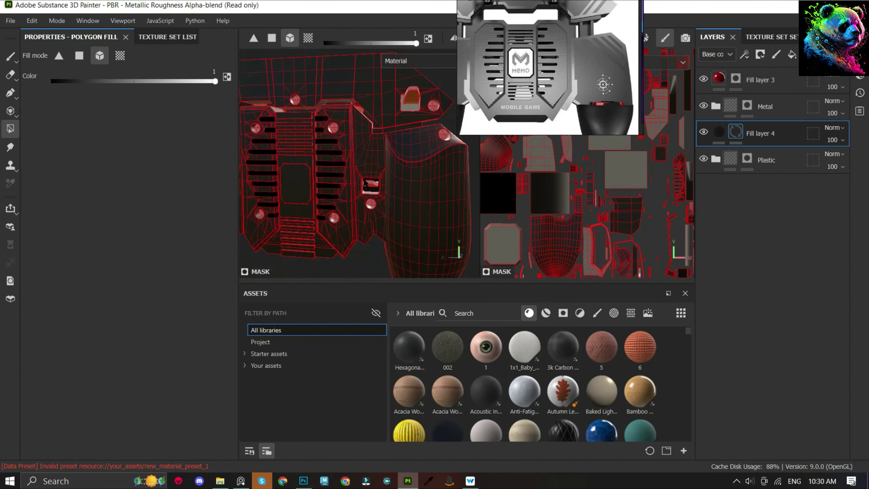
pyautogui.scroll(-3, 365, 182)
pyautogui.scroll(-3, 297, 162)
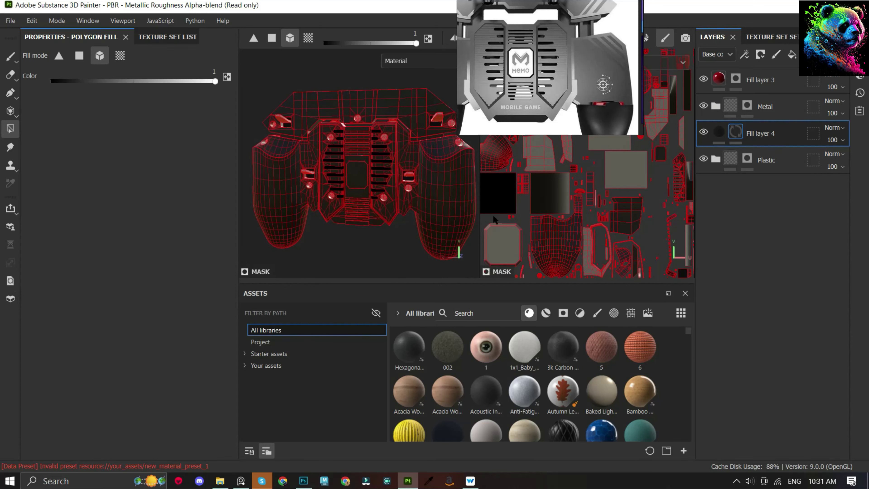
# - Cut the vent strips out of the Plastic group's mask with a black fill
pyautogui.click(747, 158)
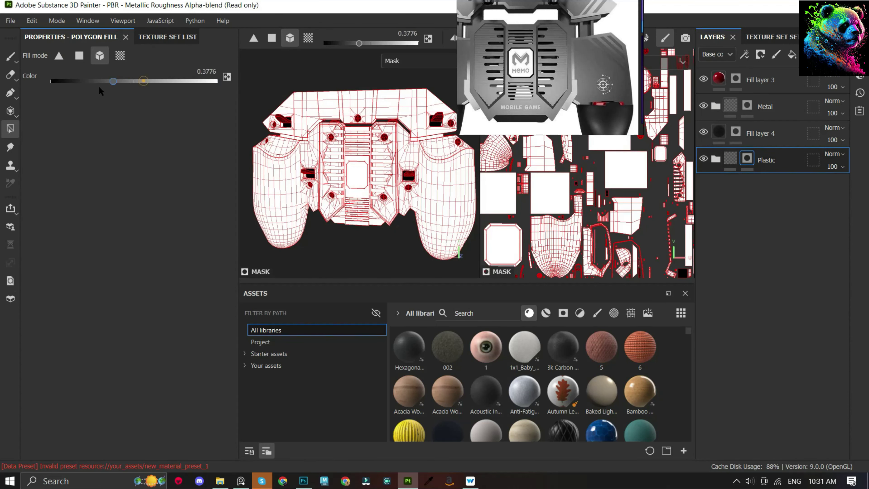
pyautogui.moveTo(100, 88); pyautogui.dragTo(52, 81)
pyautogui.scroll(5, 384, 153)
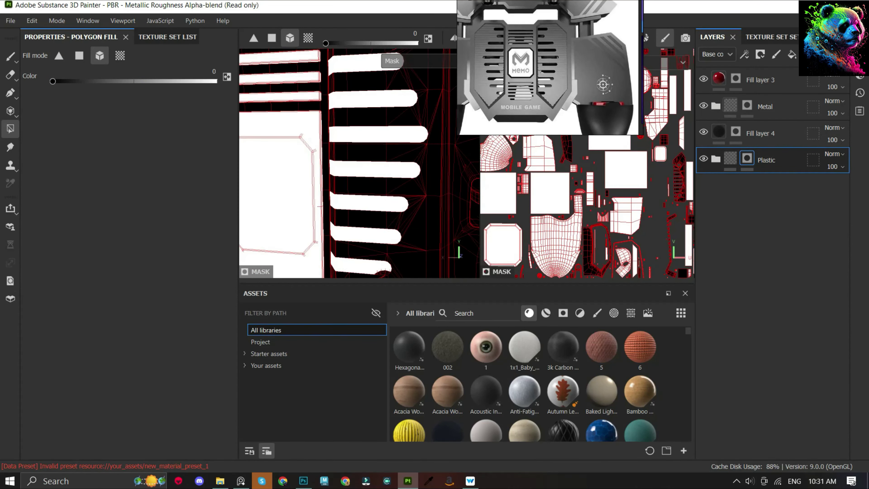
pyautogui.click(397, 136)
# - Fill the vent strips into Fill layer 4's mask, then select the Metal folder's mask
pyautogui.click(736, 132)
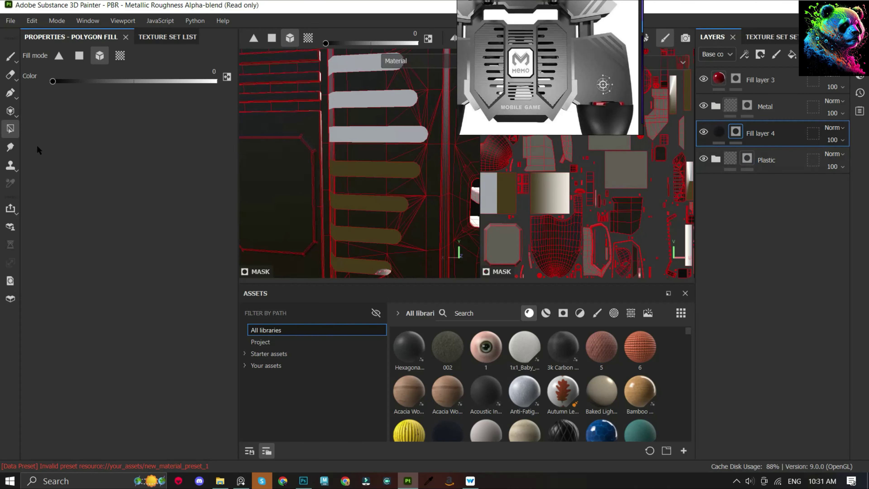
pyautogui.click(541, 198)
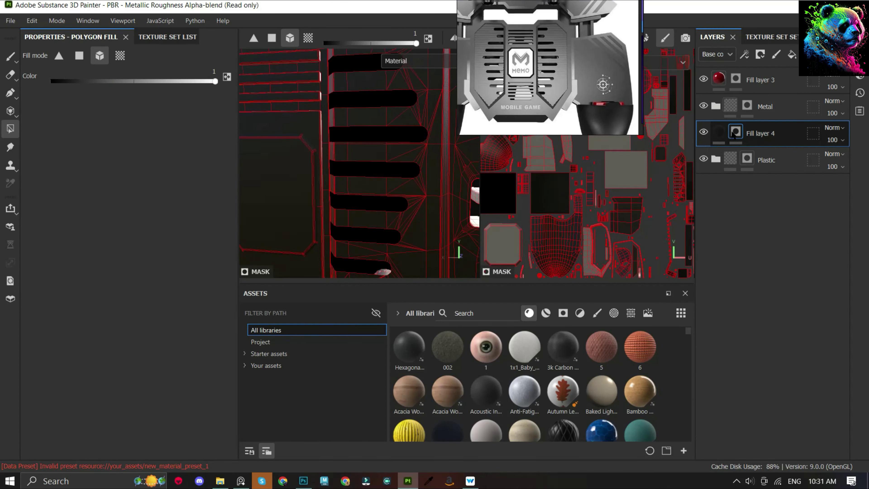
pyautogui.click(719, 131)
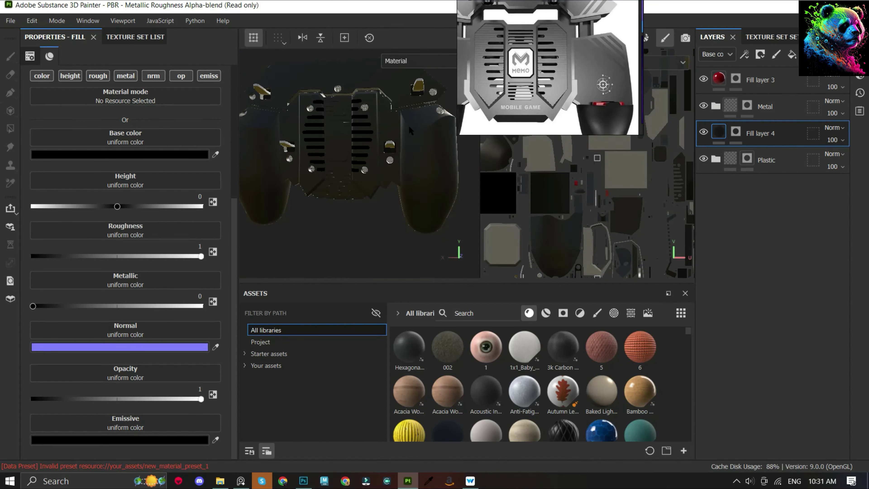
pyautogui.keyDown('alt'); pyautogui.moveTo(410, 130); pyautogui.dragTo(432, 127); pyautogui.keyUp('alt')
pyautogui.click(746, 105)
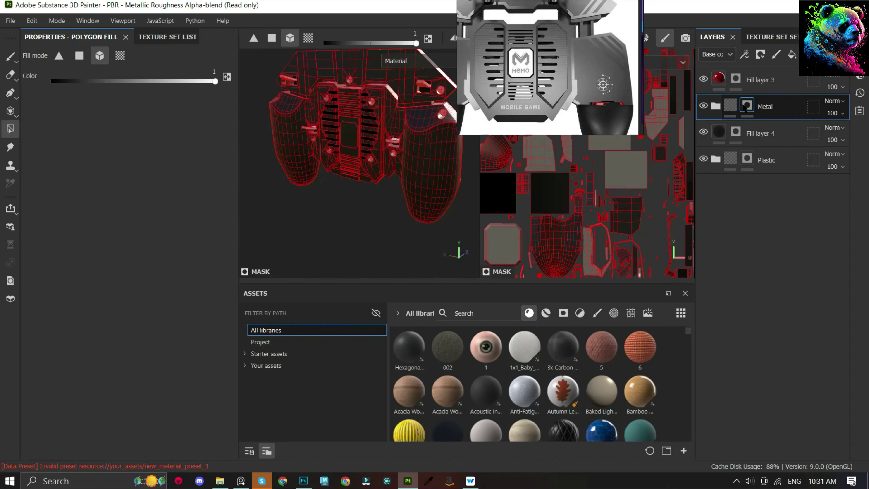
pyautogui.scroll(2, 444, 88)
pyautogui.scroll(2, 444, 89)
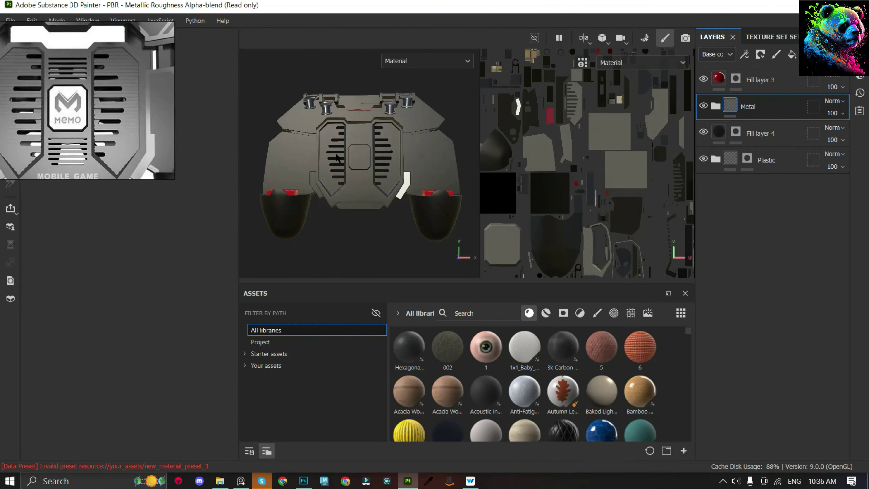
pyautogui.scroll(3, 370, 153)
pyautogui.scroll(2, 366, 154)
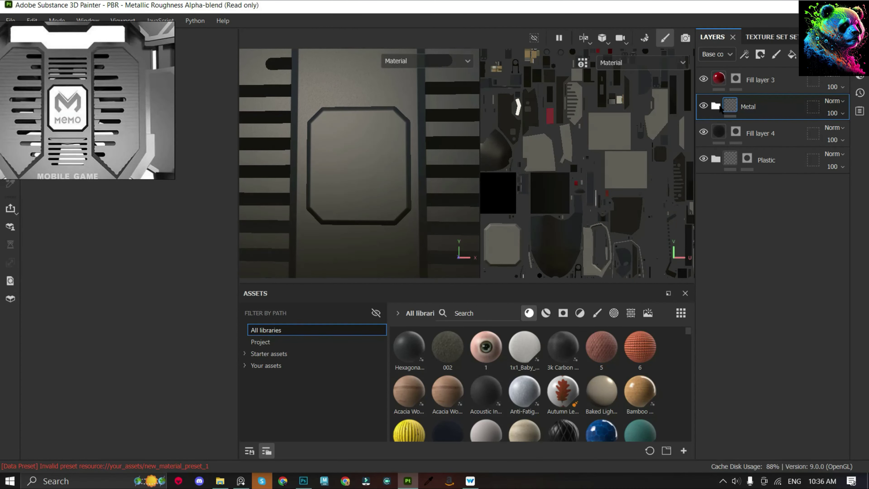
# - Add Fill layer 7 with a white base colour and a black mask for polygon filling
pyautogui.click(792, 55)
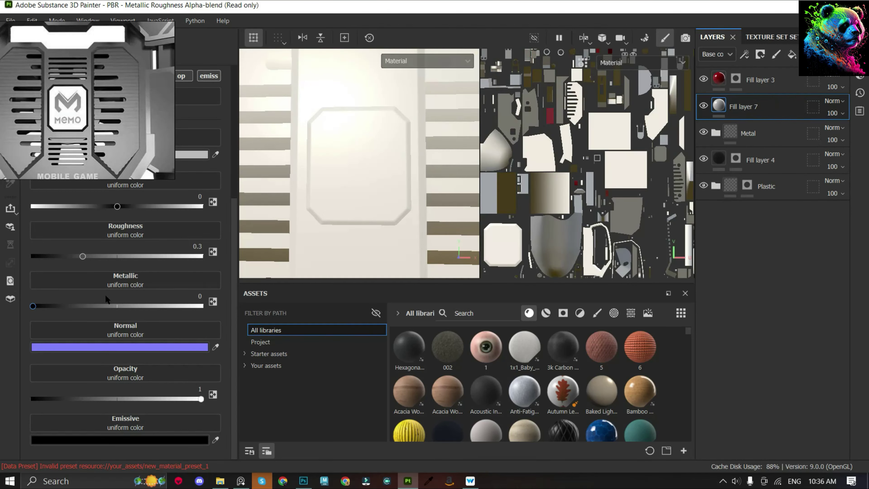
pyautogui.click(120, 155)
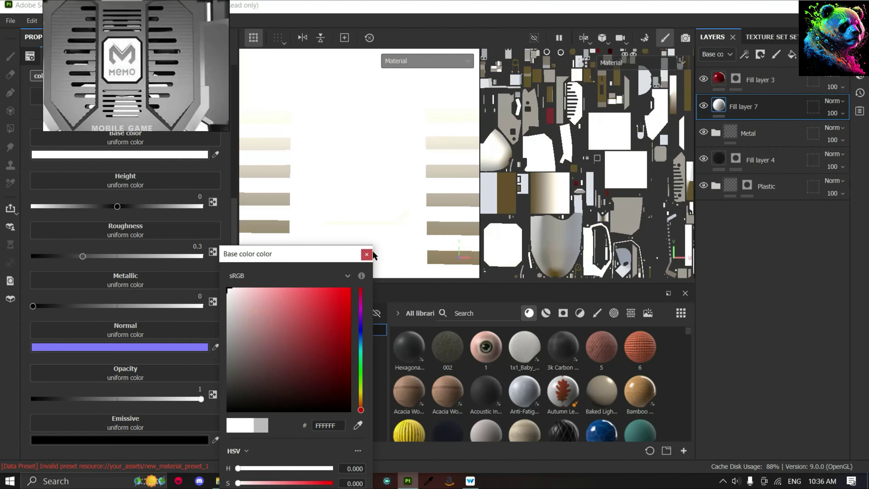
pyautogui.click(366, 254)
pyautogui.click(760, 54)
pyautogui.click(788, 120)
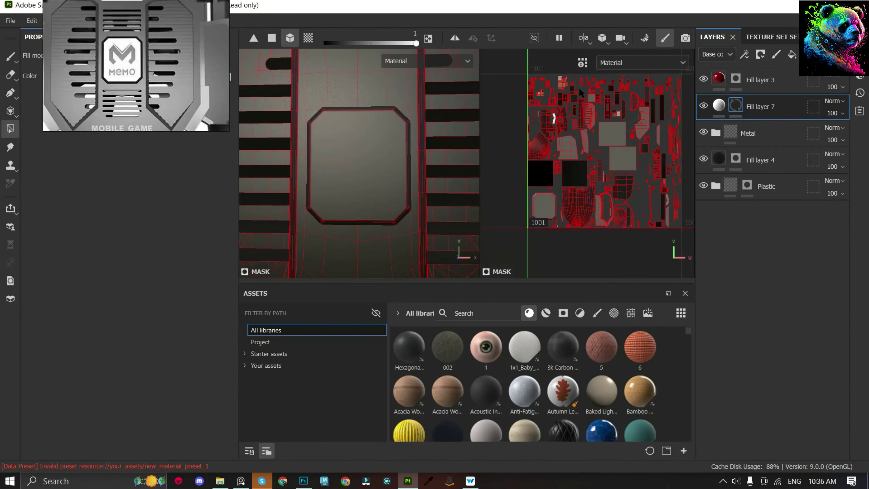
pyautogui.scroll(-1, 579, 87)
# - Move Fill layer 7 below Fill layer 4, bring the red Fill layer 3 beside it, and group them
pyautogui.moveTo(760, 106); pyautogui.dragTo(763, 173)
pyautogui.moveTo(776, 79); pyautogui.dragTo(773, 152)
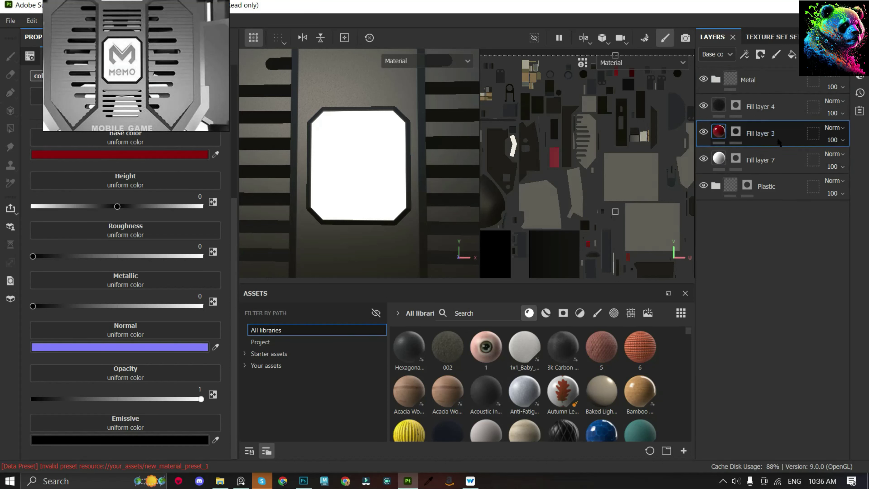
pyautogui.keyDown('shift'); pyautogui.click(779, 182); pyautogui.keyUp('shift')
pyautogui.hotkey('ctrl', 'g')
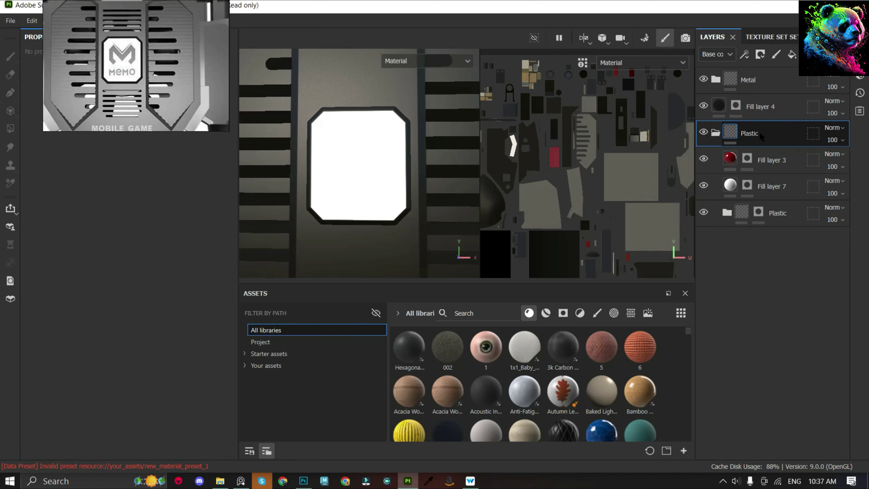
# - Review Fill layer 7's settings, then collapse and select the Plastic folder
pyautogui.click(771, 186)
pyautogui.scroll(-3, 354, 164)
pyautogui.scroll(-2, 354, 164)
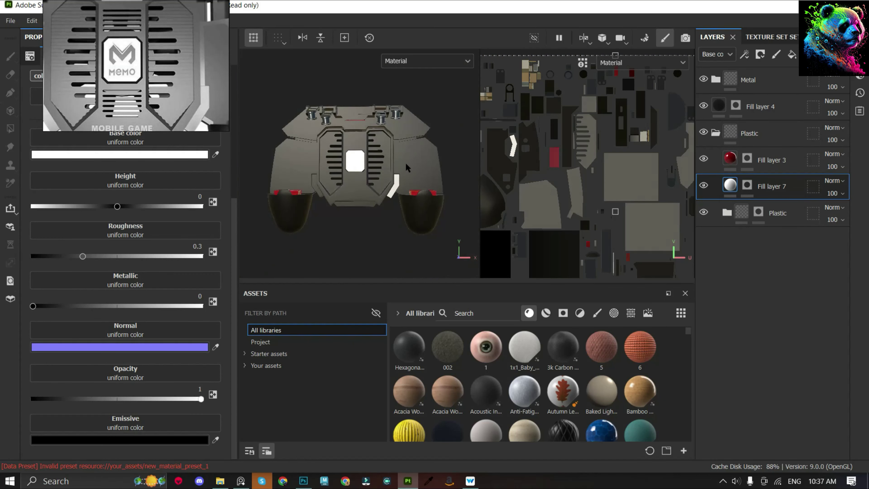
pyautogui.scroll(3, 406, 165)
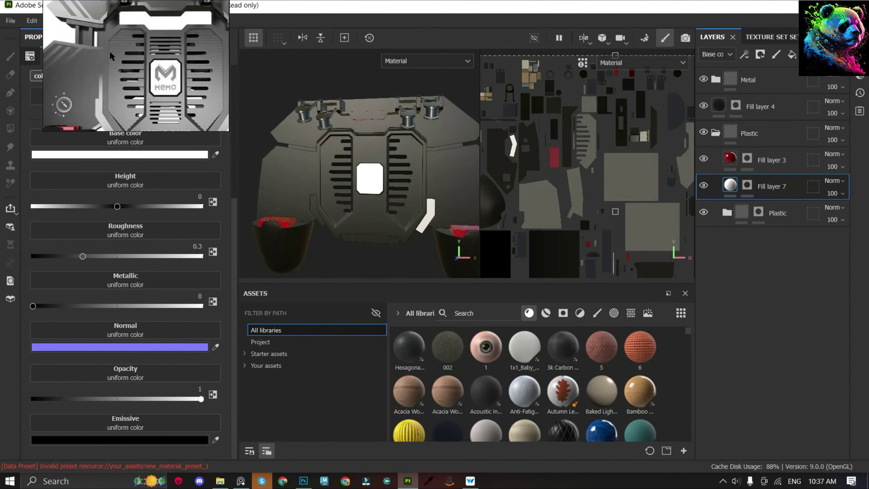
pyautogui.scroll(2, 324, 148)
pyautogui.scroll(2, 324, 147)
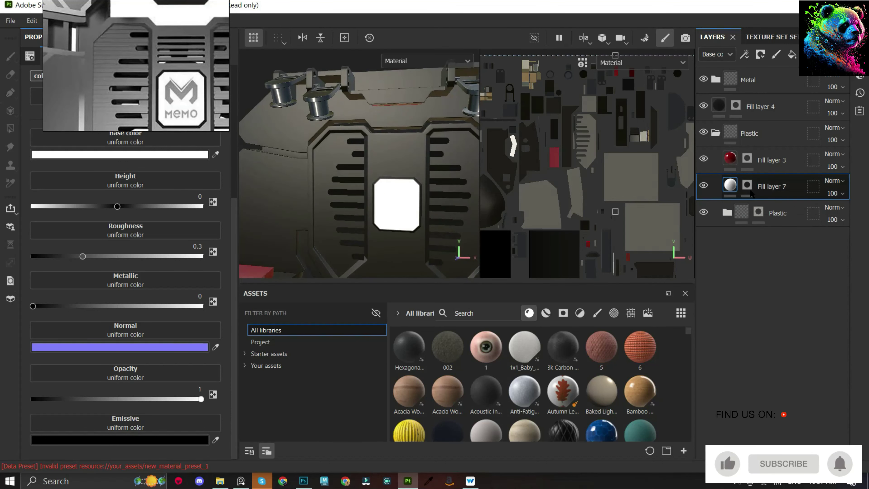
pyautogui.click(716, 133)
pyautogui.click(749, 133)
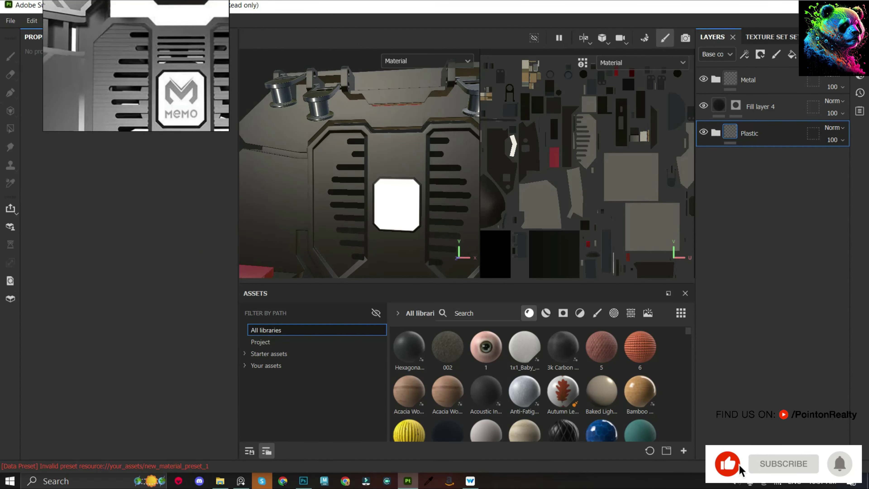
# - Create a folder named Normal containing Fill layer 8 with a black mask
pyautogui.hotkey('ctrl', 'g')
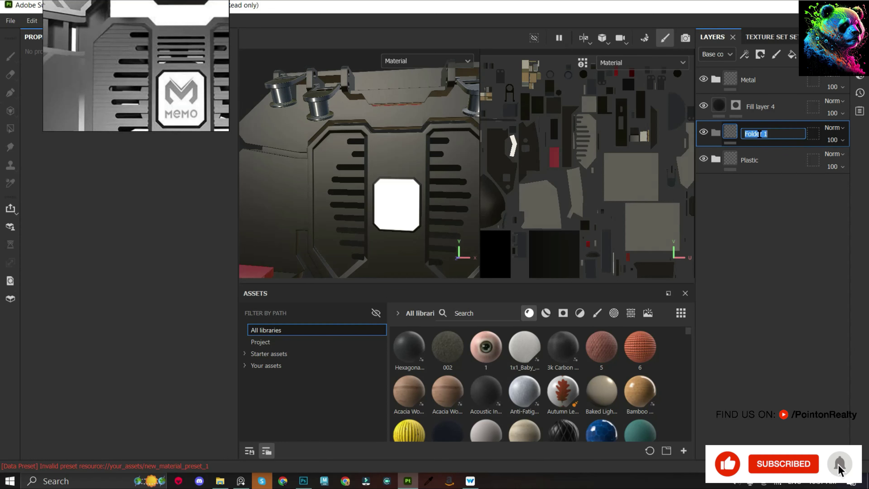
pyautogui.press('BackSpace')
pyautogui.write('Normal')
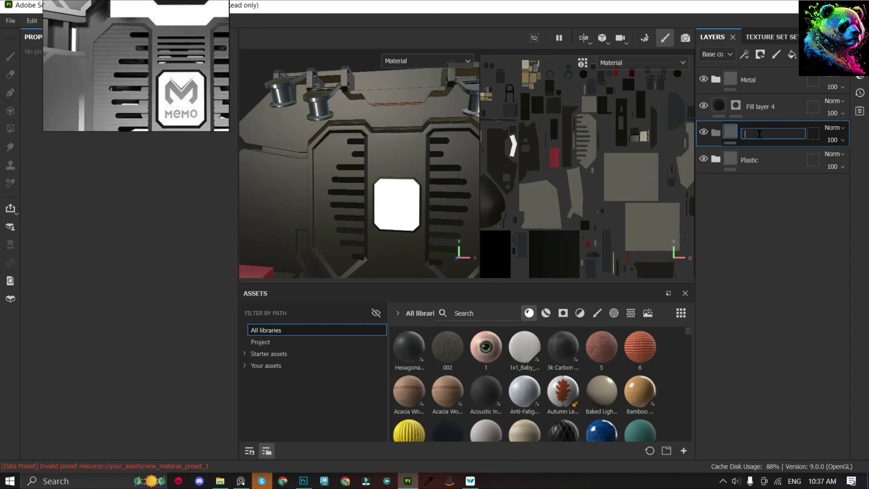
pyautogui.click(792, 54)
pyautogui.click(760, 54)
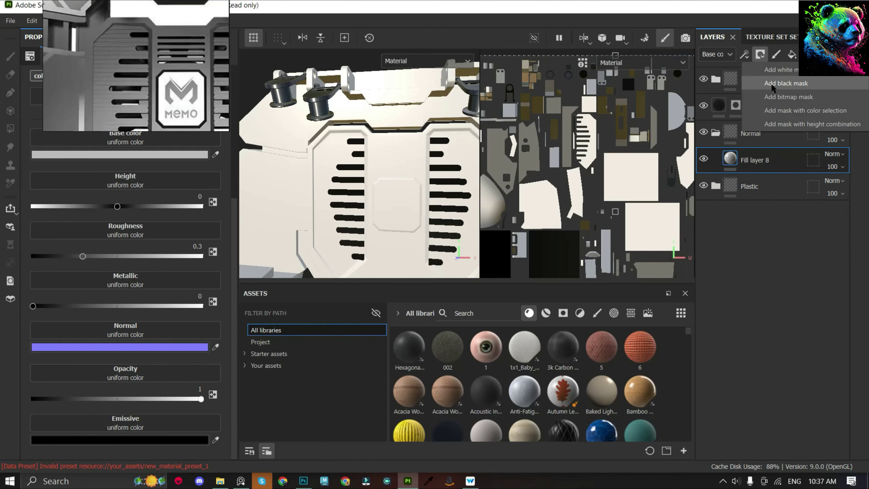
pyautogui.click(776, 83)
# - Add a fill effect to Fill layer 8's mask and browse grayscale textures for it
pyautogui.click(744, 54)
pyautogui.click(769, 95)
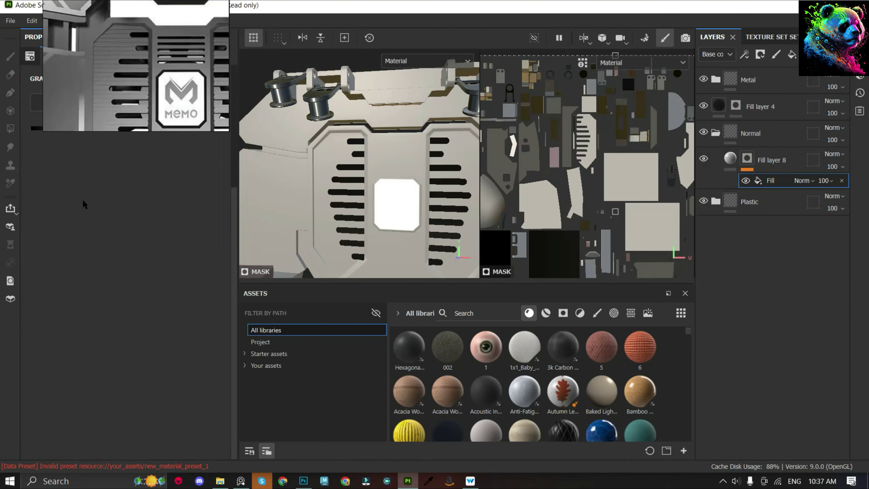
pyautogui.click(29, 99)
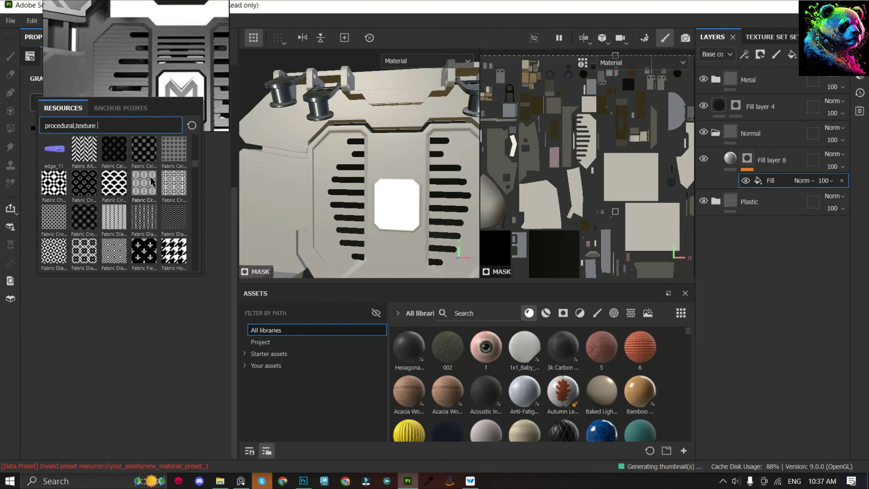
pyautogui.scroll(-5, 152, 182)
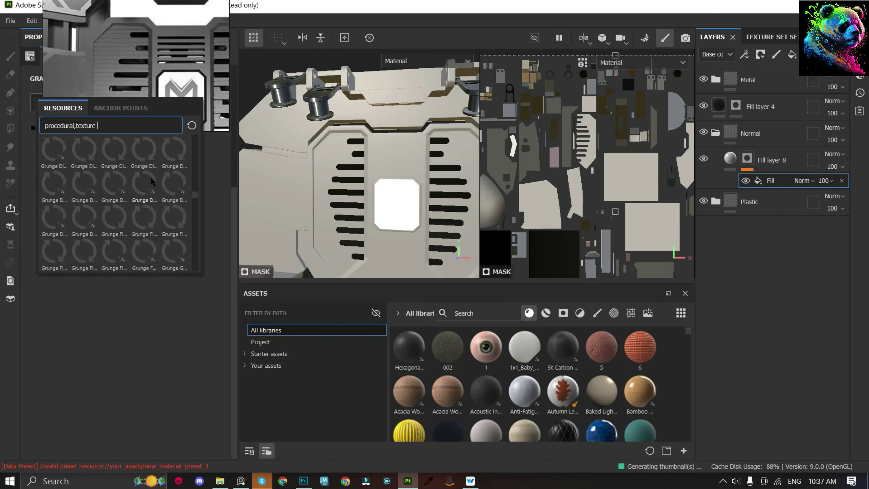
pyautogui.scroll(-3, 152, 182)
pyautogui.scroll(-2, 152, 181)
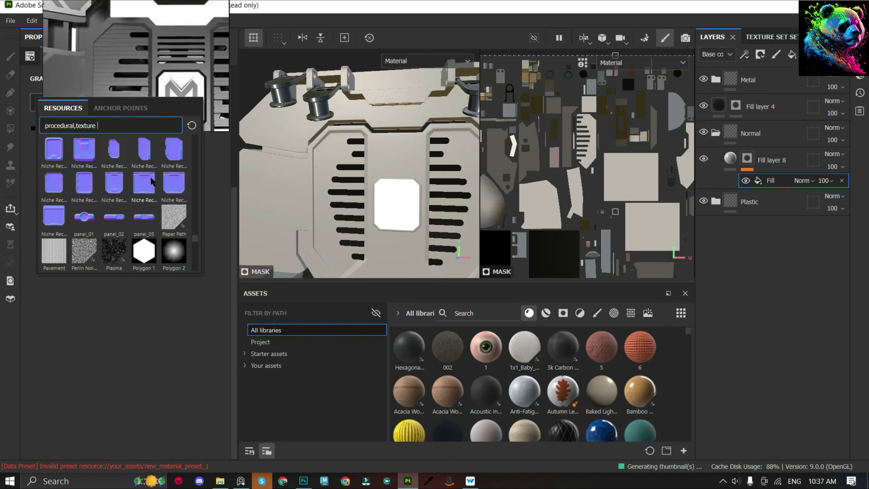
pyautogui.scroll(-4, 152, 181)
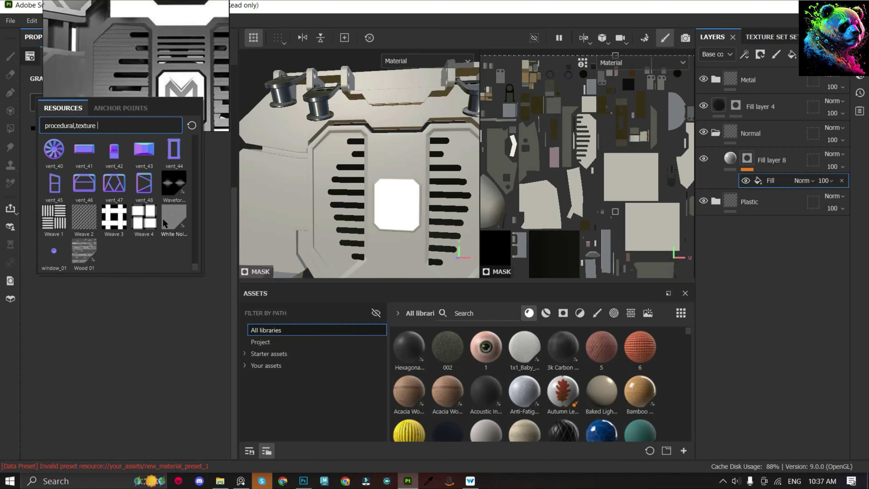
pyautogui.scroll(3, 163, 222)
# - Fill the mask with Stripes tiled 17.04 at 45° rotation, then group Fill layer 8 into Folder 1
pyautogui.click(148, 211)
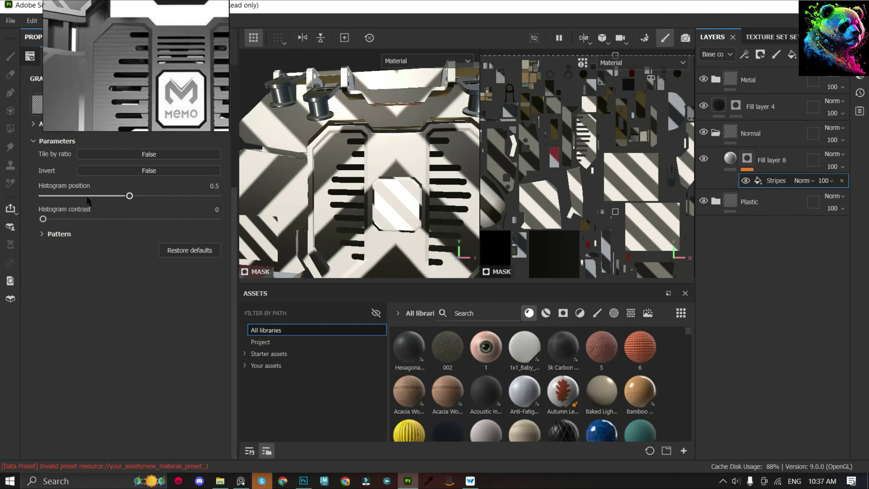
pyautogui.moveTo(88, 196); pyautogui.dragTo(227, 201)
pyautogui.scroll(5, 176, 212)
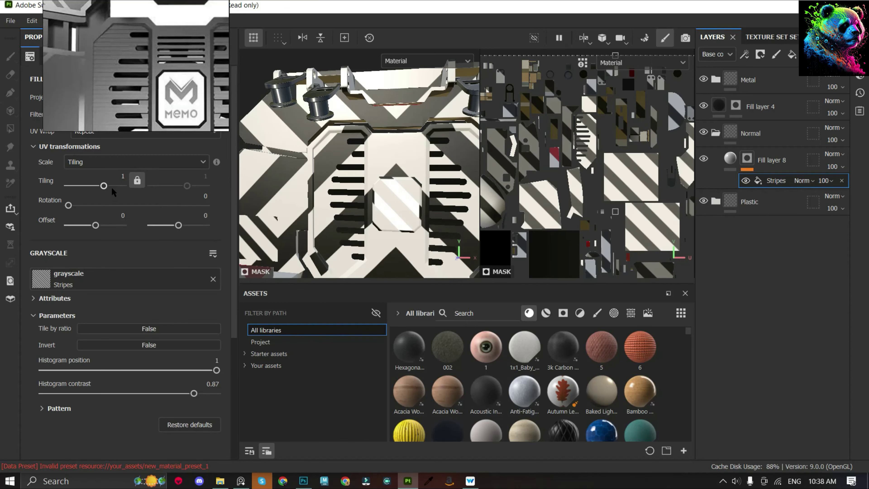
pyautogui.moveTo(103, 186); pyautogui.dragTo(117, 185)
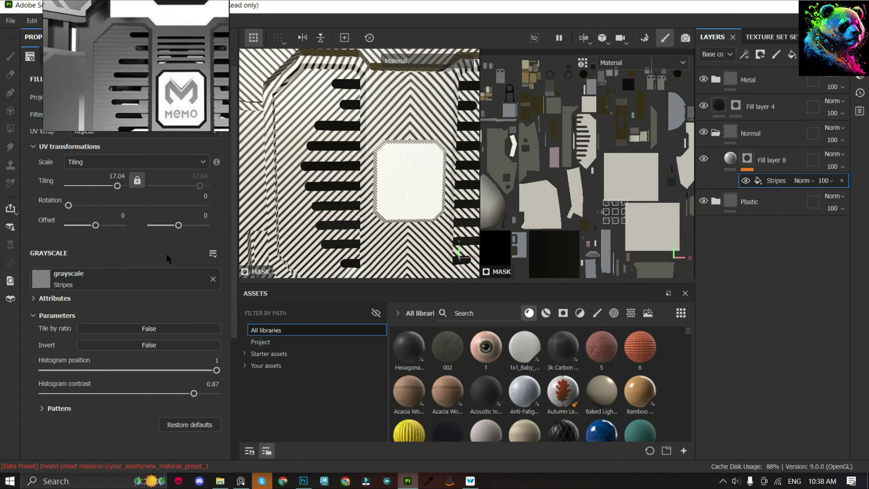
pyautogui.moveTo(69, 205); pyautogui.dragTo(88, 205)
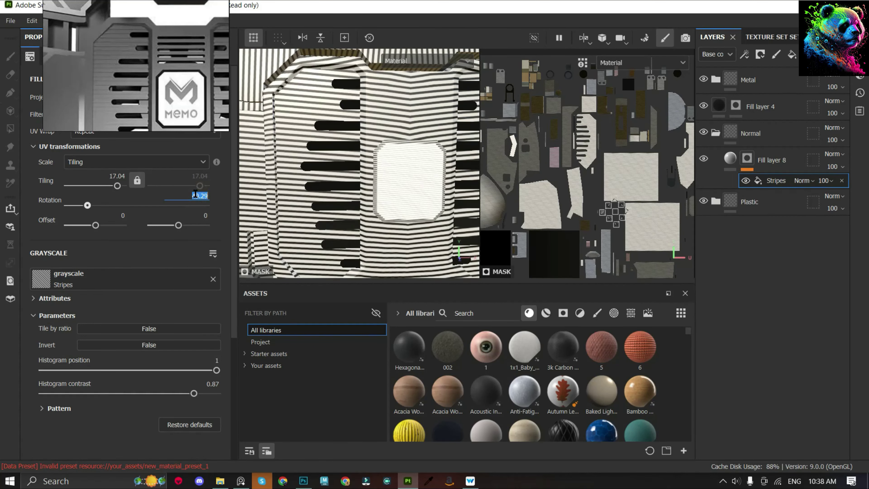
pyautogui.write('45')
pyautogui.press('Return')
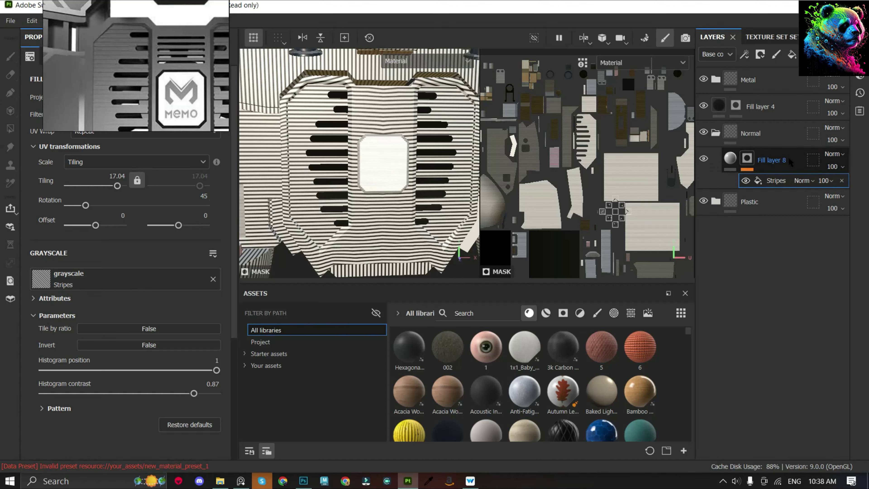
pyautogui.hotkey('ctrl', 'g')
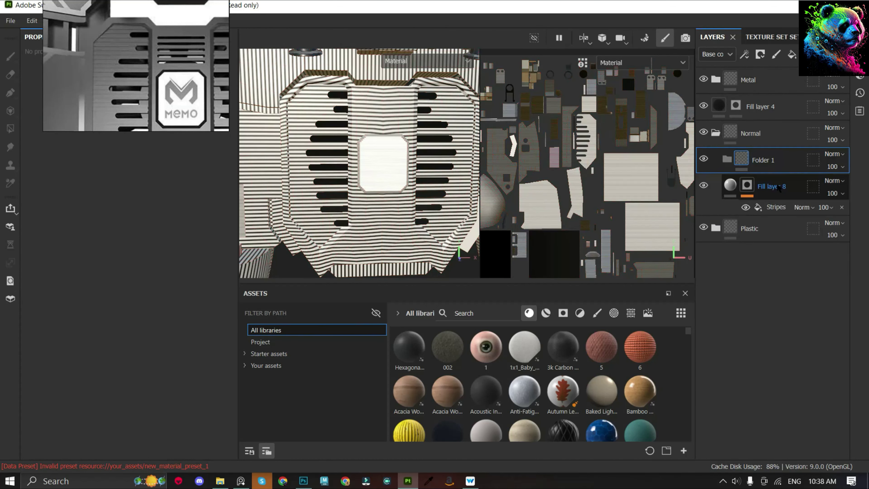
# - Add a black mask to Folder 1 and set Fill layer 8 to height only at 0.02
pyautogui.click(760, 54)
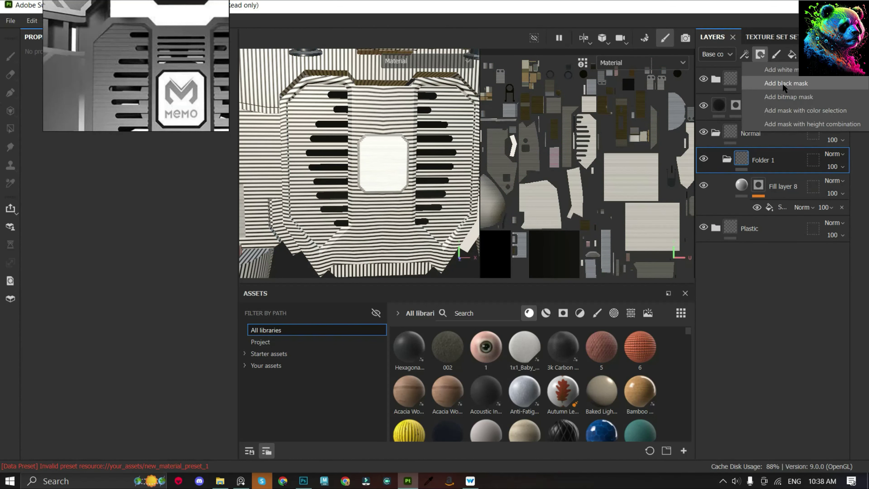
pyautogui.click(785, 87)
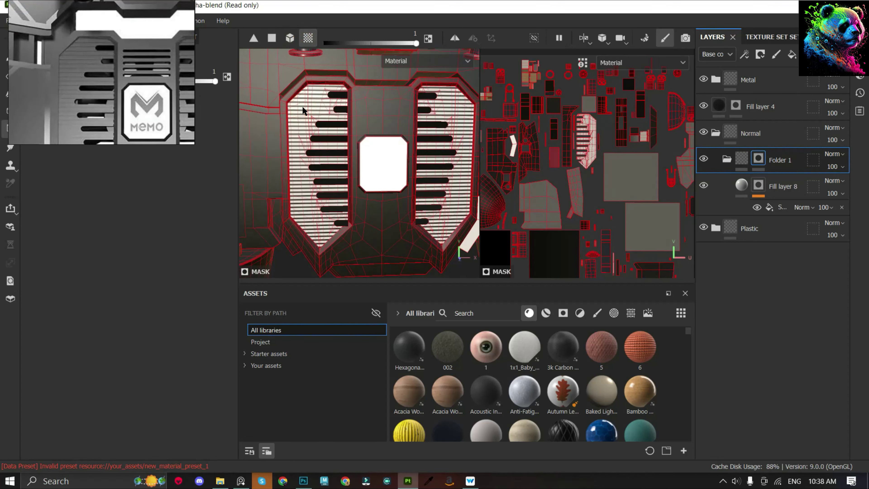
pyautogui.click(741, 188)
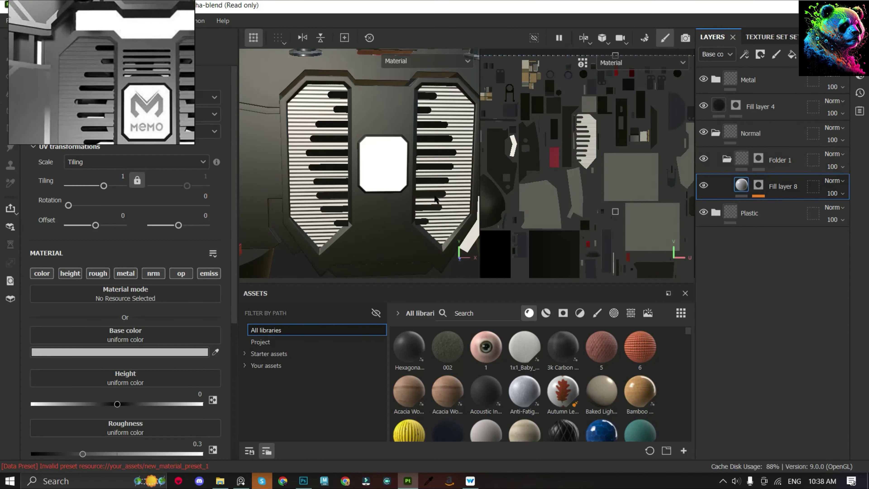
pyautogui.click(82, 274)
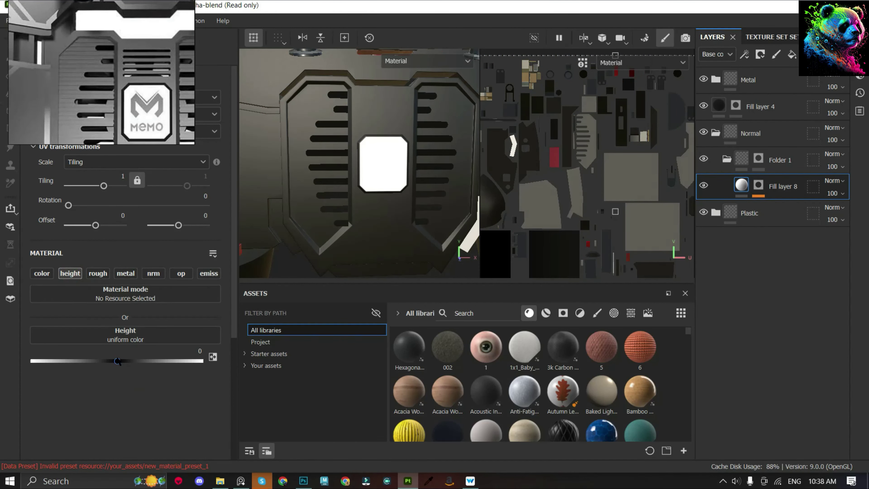
pyautogui.moveTo(117, 361); pyautogui.dragTo(121, 361)
pyautogui.scroll(5, 305, 124)
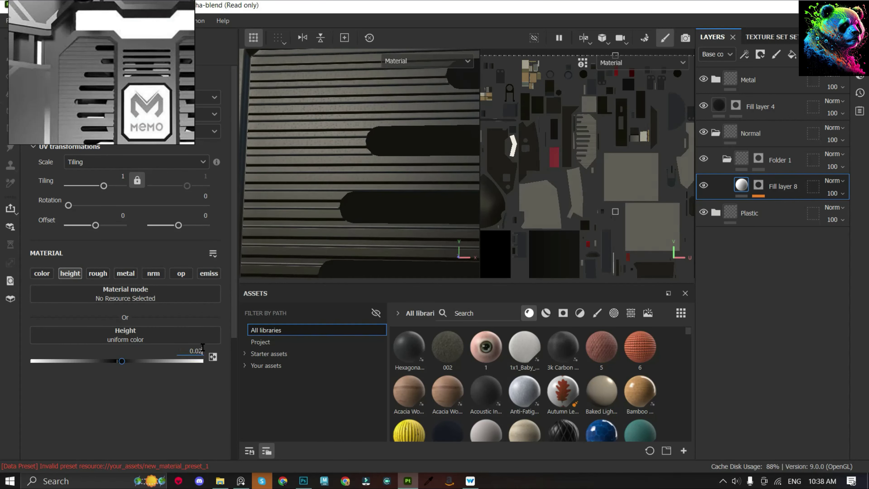
pyautogui.scroll(-5, 368, 152)
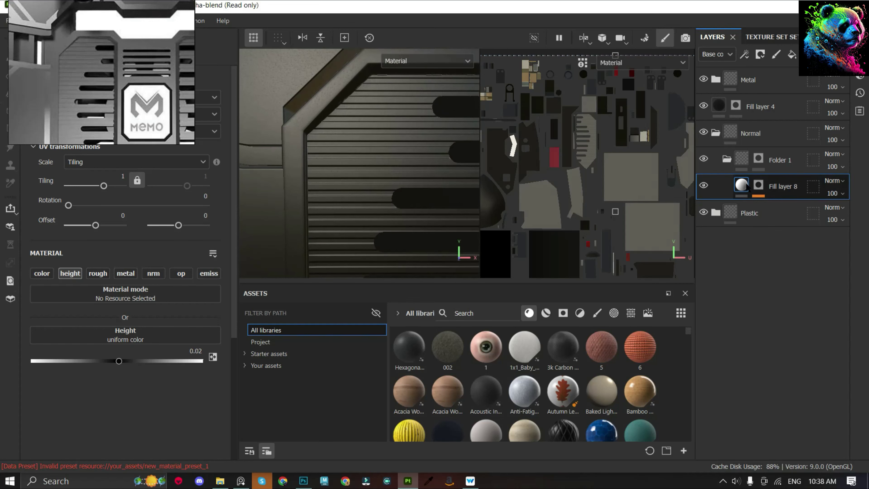
# - Widen the Stripes pattern in Fill layer 8's mask to 0.63
pyautogui.click(758, 186)
pyautogui.click(56, 408)
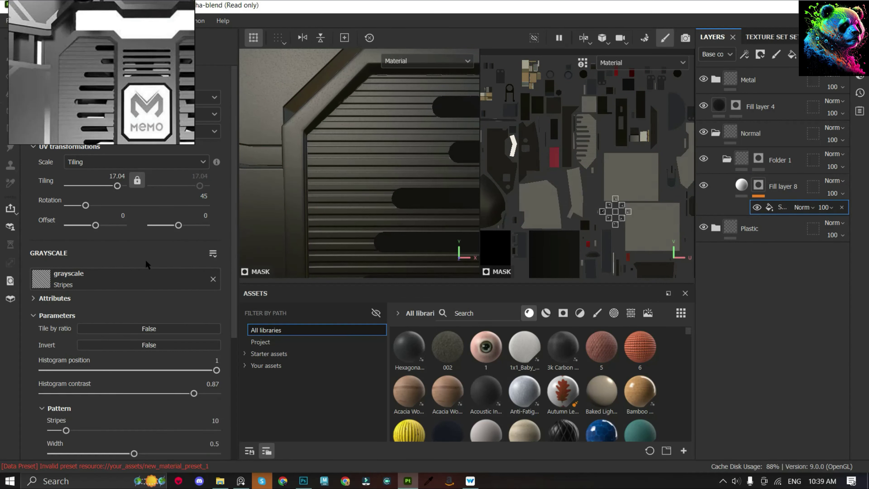
pyautogui.scroll(-5, 100, 341)
pyautogui.moveTo(133, 279); pyautogui.dragTo(156, 279)
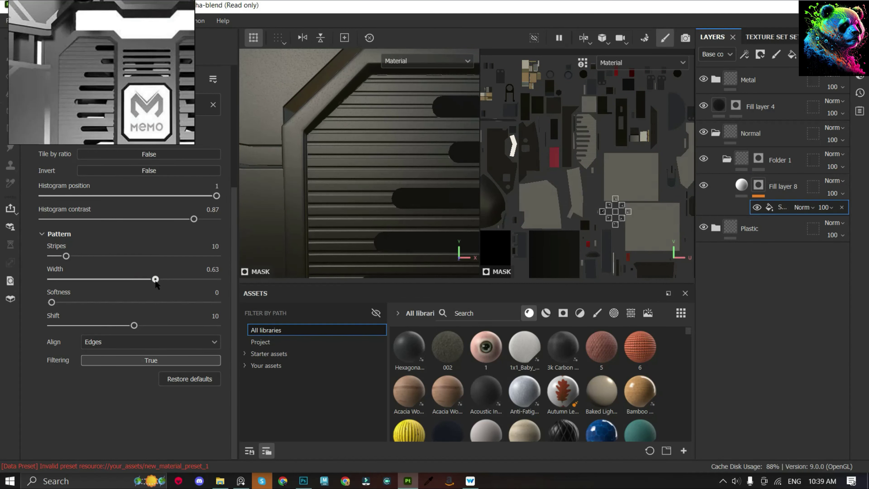
pyautogui.scroll(-5, 338, 164)
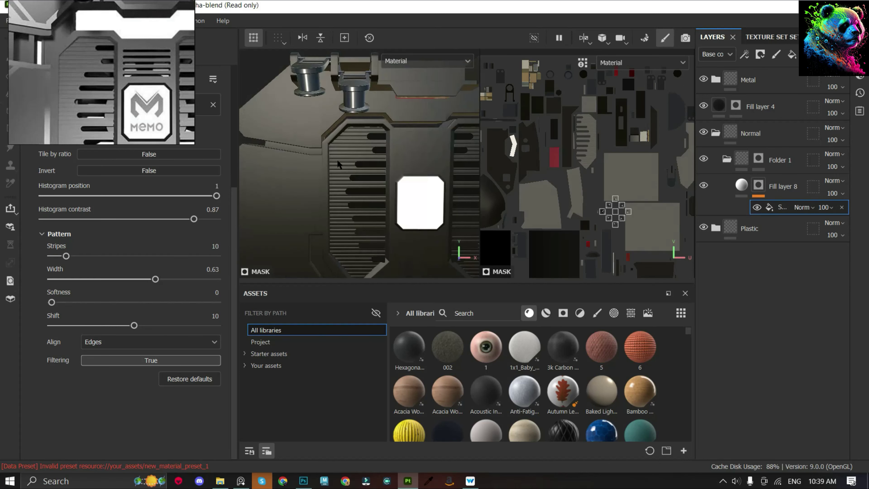
pyautogui.scroll(2, 347, 217)
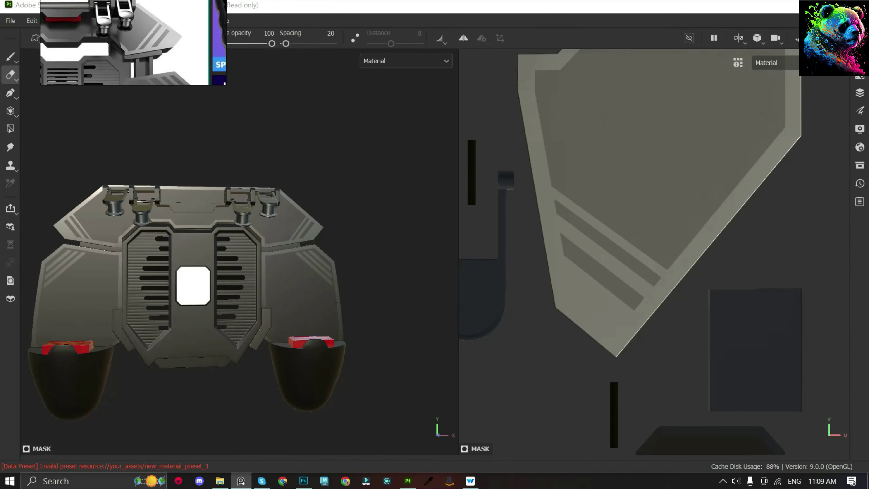
pyautogui.scroll(-3, 301, 256)
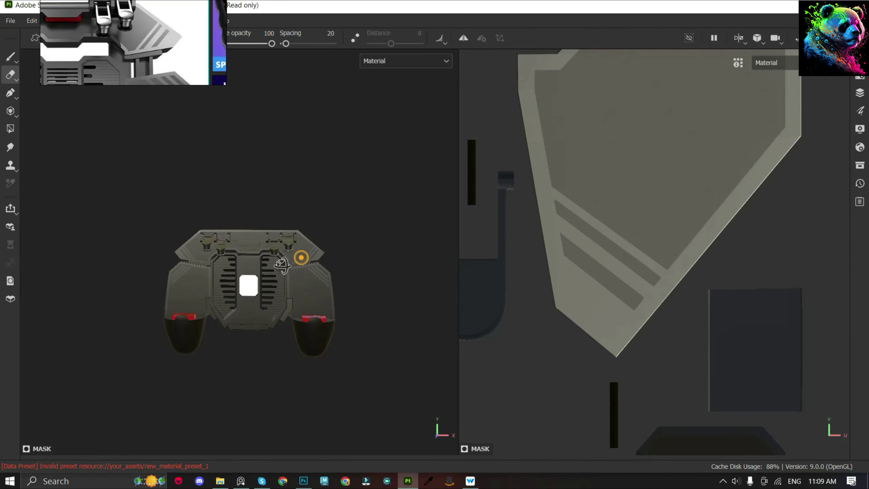
# - Paint a straight light trim line along the upper-left shoulder panel's edge with the brush
pyautogui.scroll(4, 301, 256)
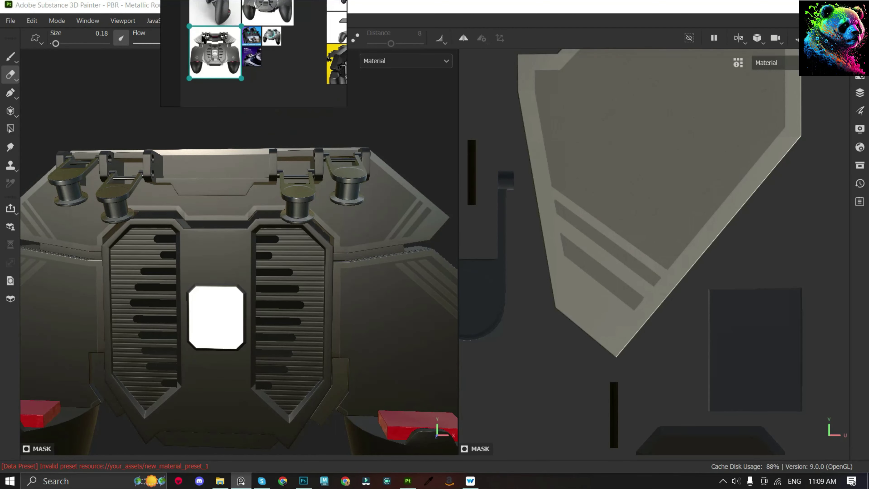
pyautogui.scroll(-3, 114, 260)
pyautogui.scroll(2, 114, 259)
pyautogui.scroll(3, 109, 223)
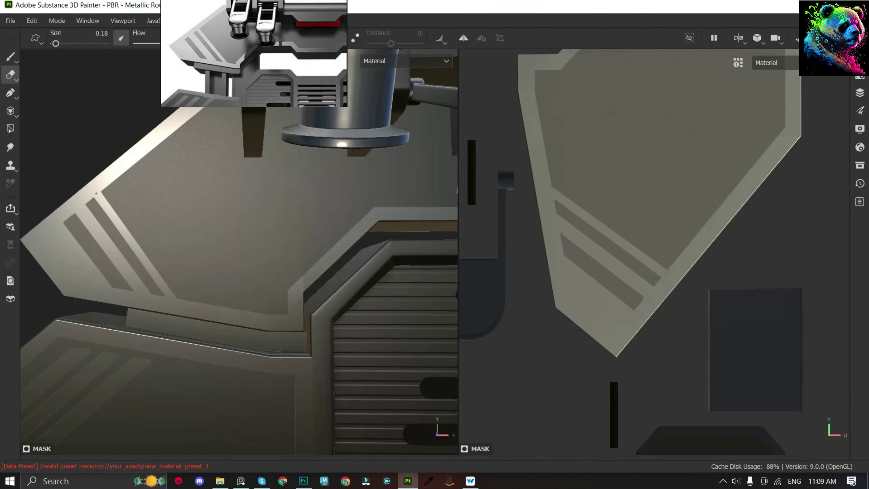
pyautogui.scroll(2, 105, 187)
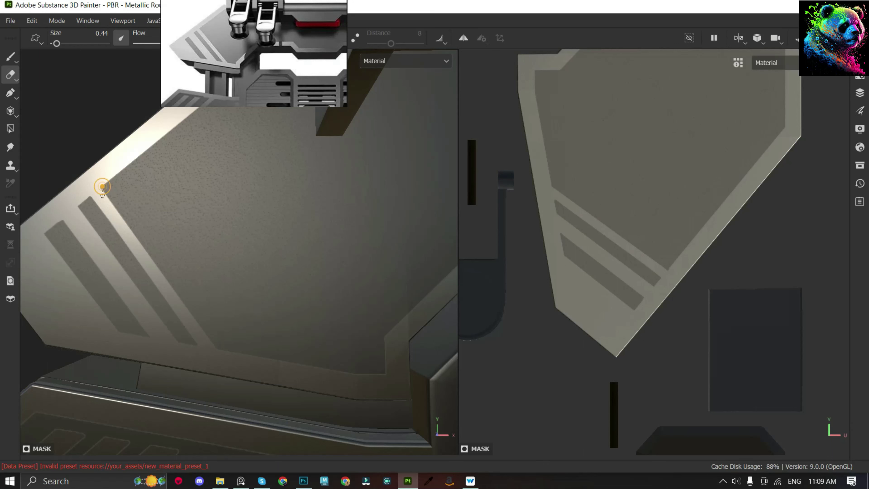
pyautogui.click(11, 57)
pyautogui.scroll(2, 598, 217)
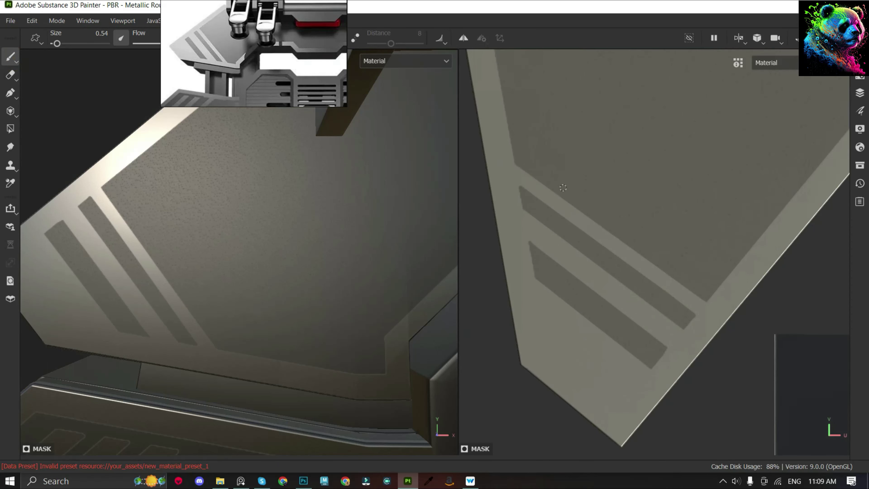
pyautogui.click(498, 149)
pyautogui.keyDown('shift'); pyautogui.click(758, 337); pyautogui.keyUp('shift')
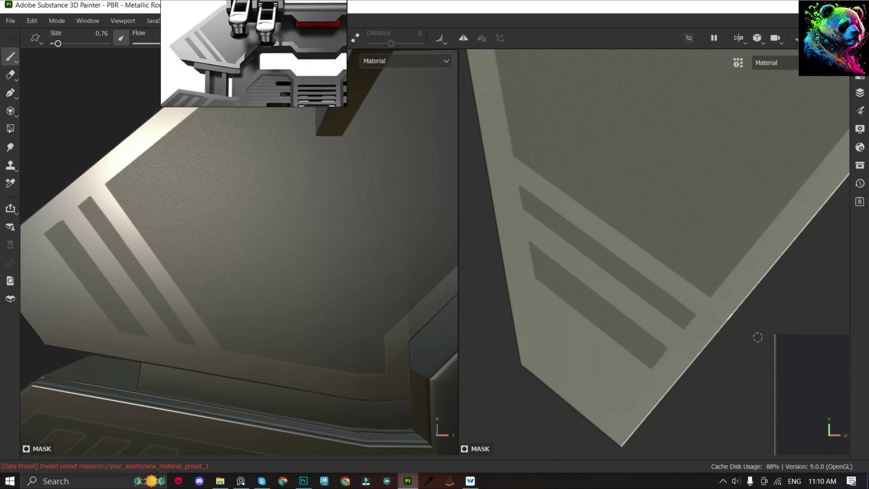
pyautogui.hotkey('ctrl', 'z')
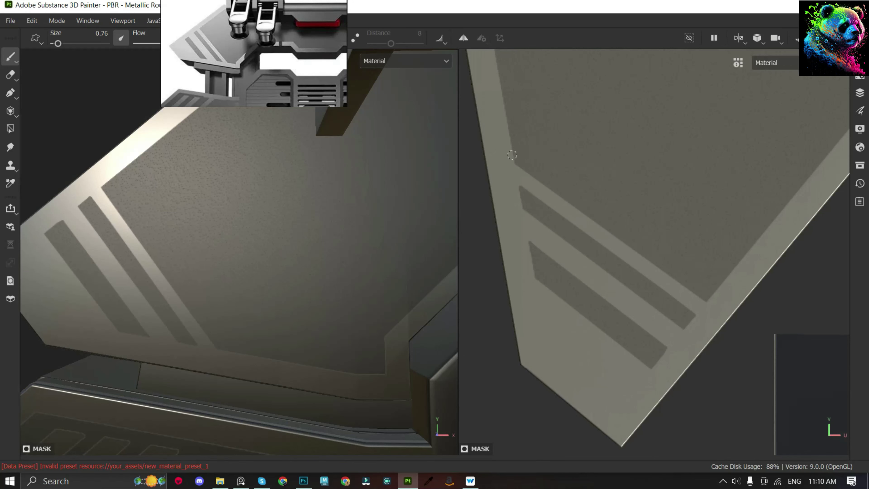
pyautogui.keyDown('shift'); pyautogui.click(730, 321); pyautogui.keyUp('shift')
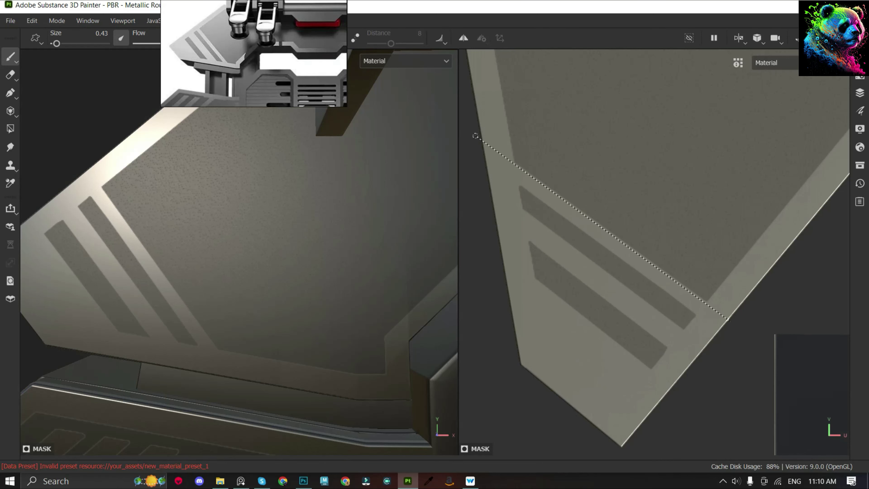
pyautogui.keyDown('shift'); pyautogui.click(475, 136); pyautogui.keyUp('shift')
# - Orbit the model to check the line, reframe both views, and restore the hidden side panels
pyautogui.scroll(-5, 228, 243)
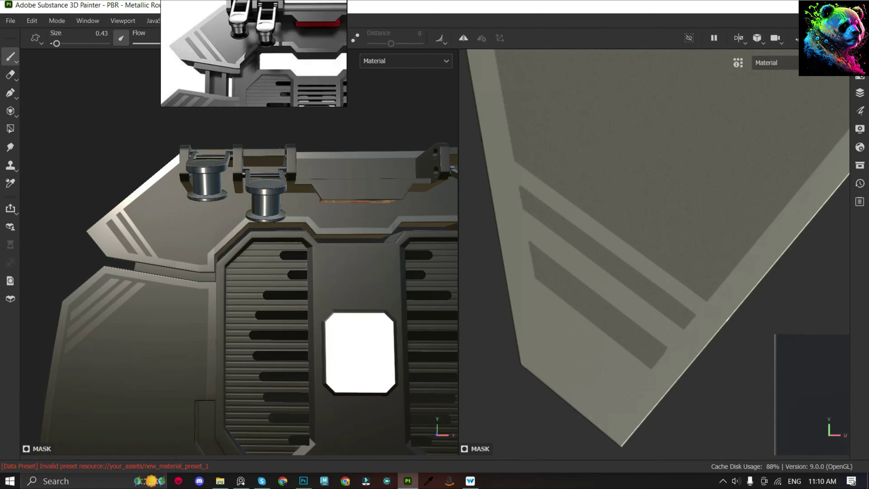
pyautogui.keyDown('alt'); pyautogui.moveTo(260, 274); pyautogui.dragTo(239, 274); pyautogui.keyUp('alt')
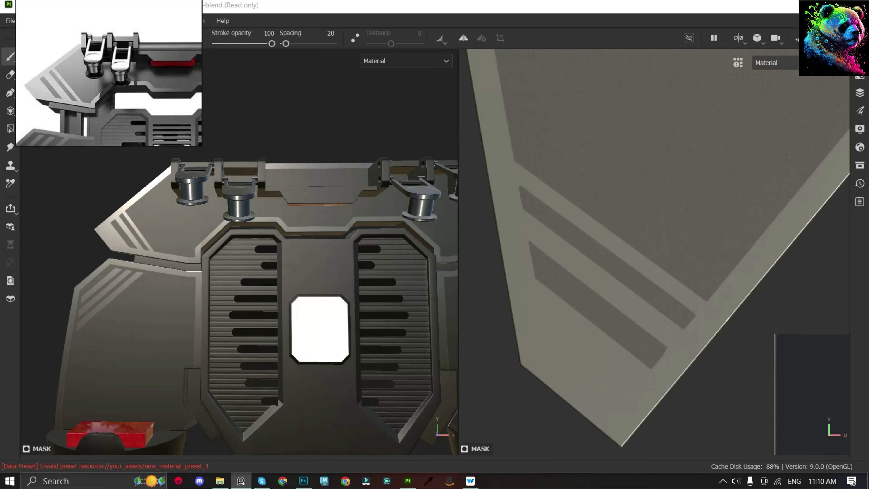
pyautogui.moveTo(291, 126)
pyautogui.keyDown('alt'); pyautogui.mouseDown()
pyautogui.moveTo(242, 147)
pyautogui.moveTo(253, 185)
pyautogui.moveTo(277, 146)
pyautogui.moveTo(270, 170)
pyautogui.moveTo(252, 180)
pyautogui.moveTo(280, 252)
pyautogui.mouseUp(); pyautogui.keyUp('alt')
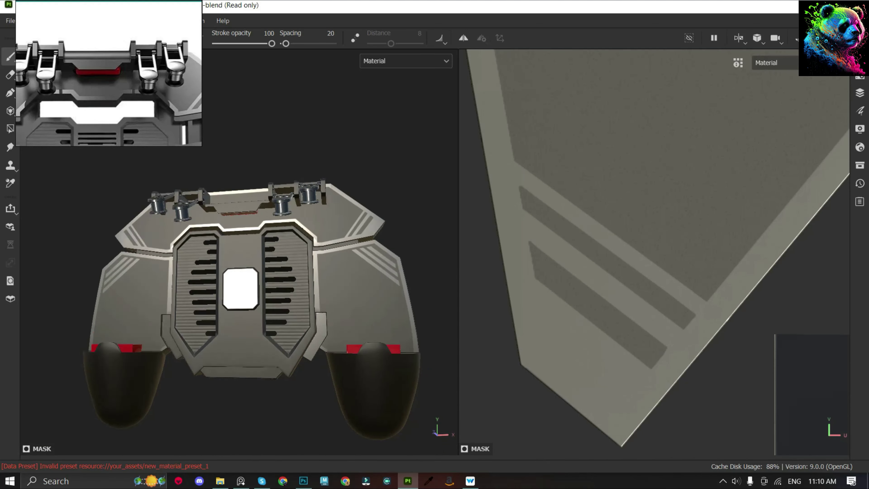
pyautogui.press('f')
pyautogui.press('f')
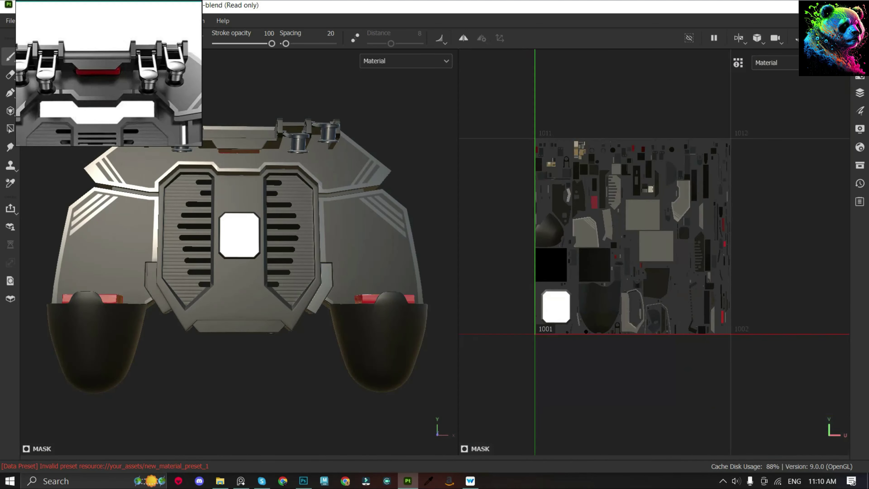
pyautogui.scroll(2, 235, 304)
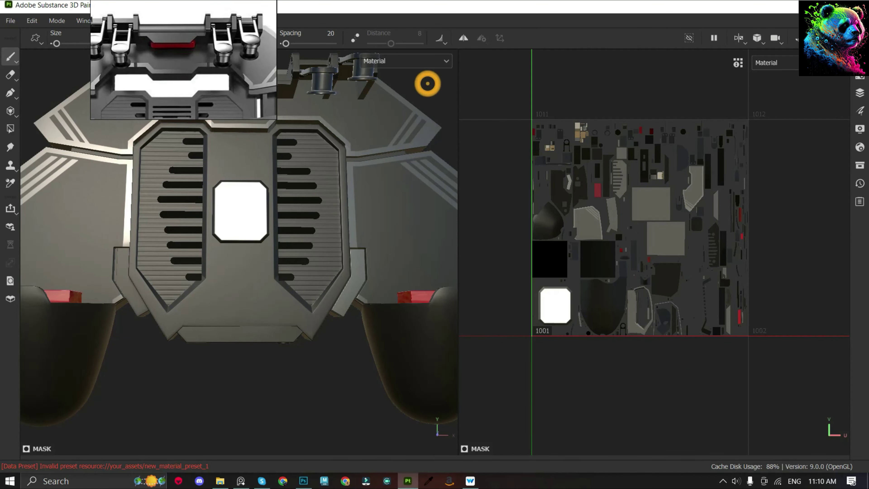
pyautogui.press('Tab')
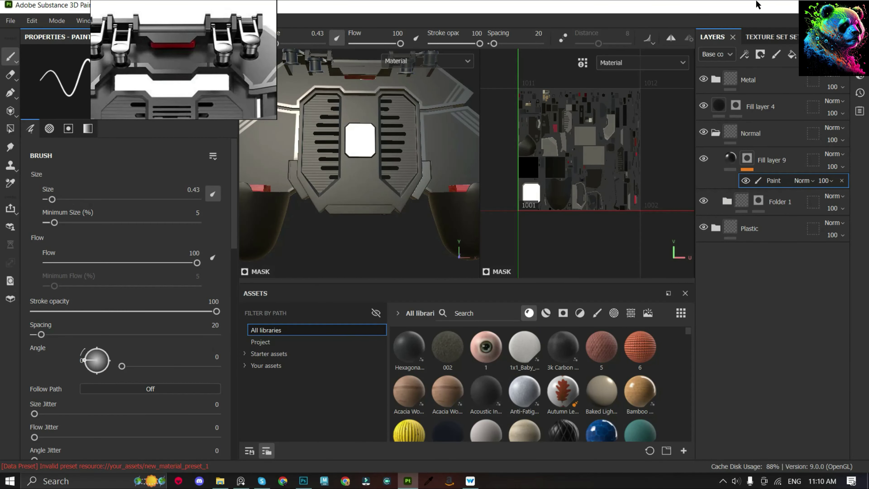
# - Collapse the Normal folder and add a new empty folder to the layer stack
pyautogui.click(716, 133)
pyautogui.click(749, 133)
pyautogui.click(808, 54)
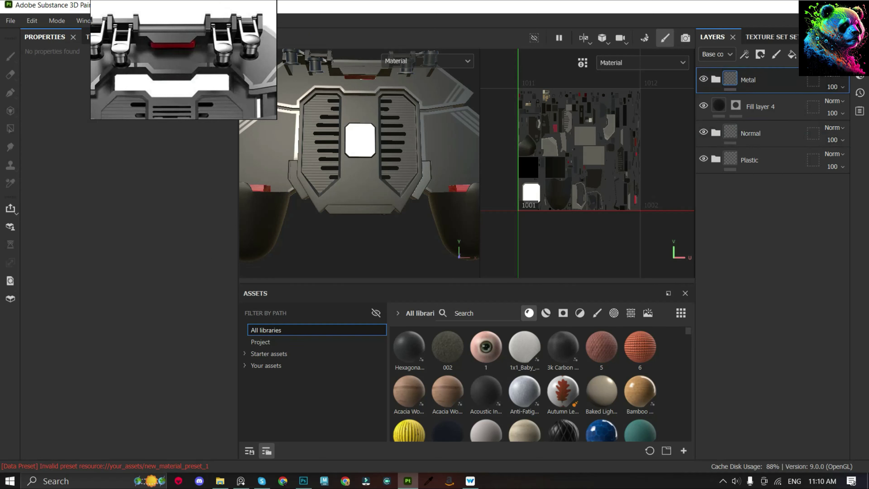
# - Name the new folder ALpha and add a fill layer with a black base colour
pyautogui.doubleClick(765, 80)
pyautogui.write('ALpha')
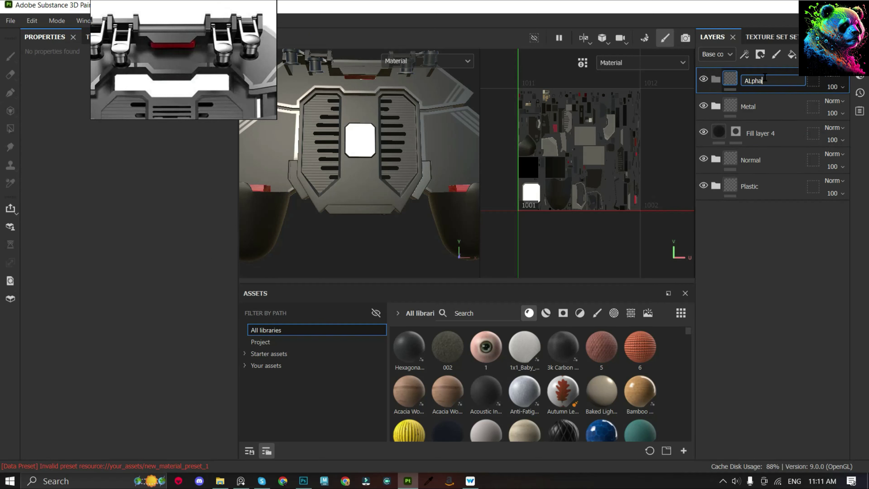
pyautogui.press('Return')
pyautogui.click(793, 54)
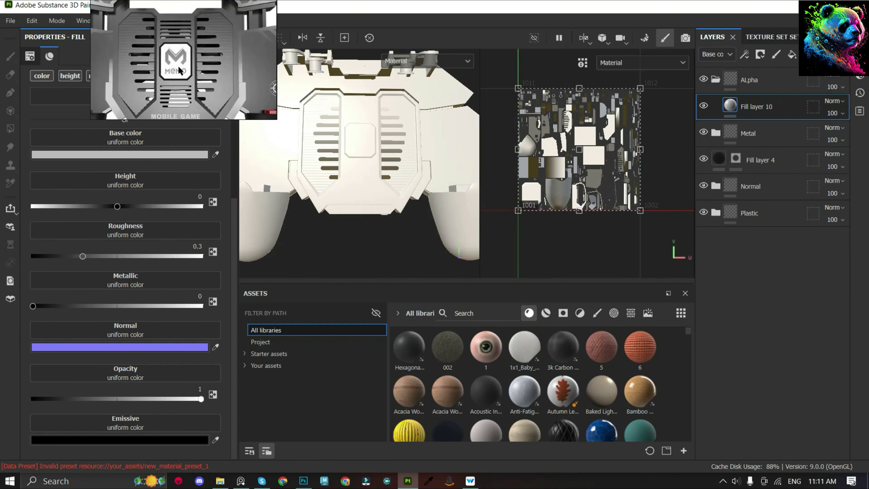
pyautogui.click(95, 155)
pyautogui.click(228, 411)
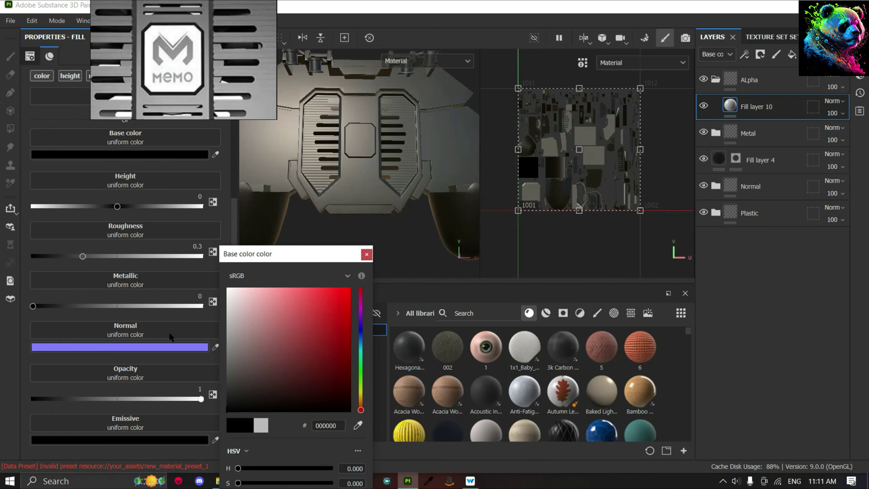
# - Set the fill's roughness to about 0.227, keeping only the colour and roughness channels
pyautogui.click(58, 256)
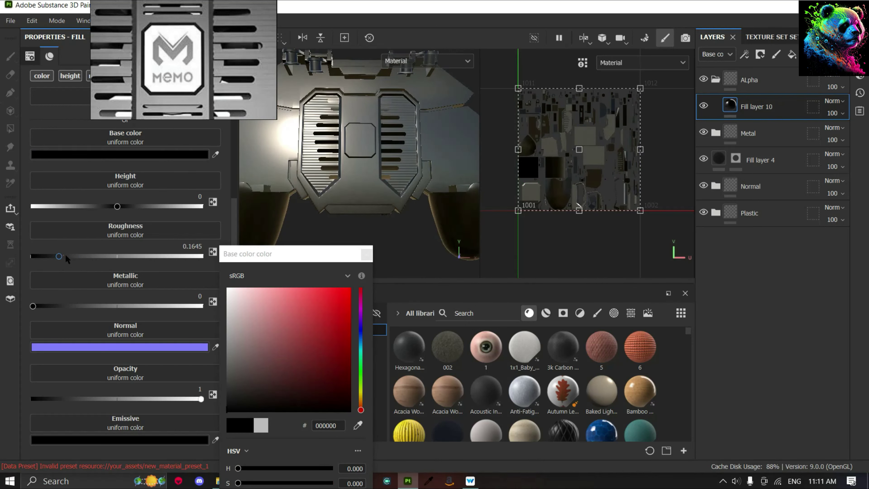
pyautogui.click(69, 256)
pyautogui.click(366, 253)
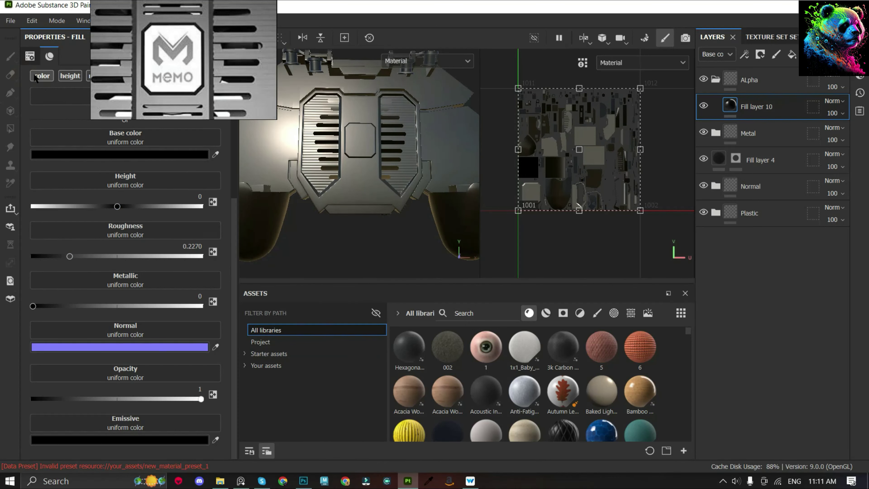
pyautogui.click(69, 75)
pyautogui.click(98, 99)
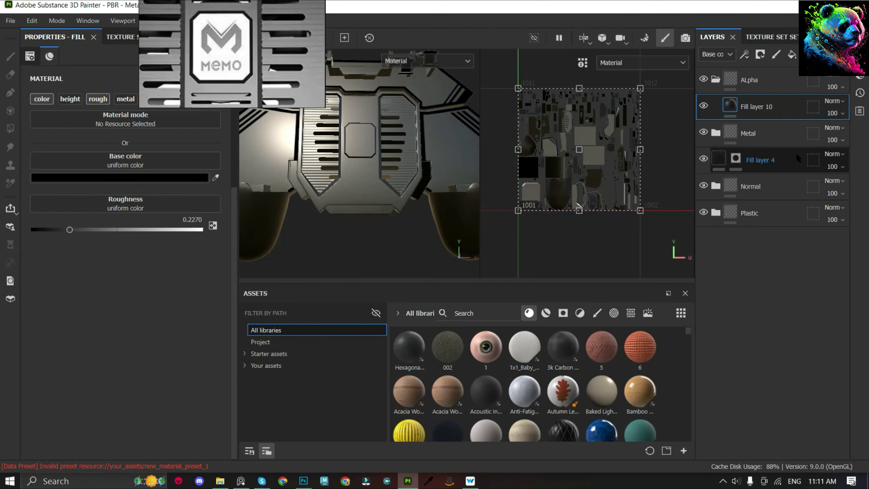
# - Add a black mask with a Fill effect to Fill layer 10
pyautogui.click(760, 55)
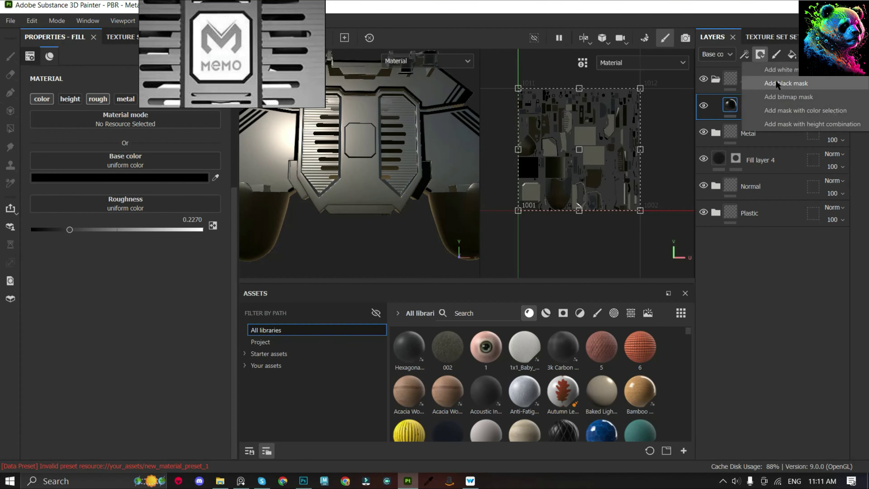
pyautogui.click(745, 54)
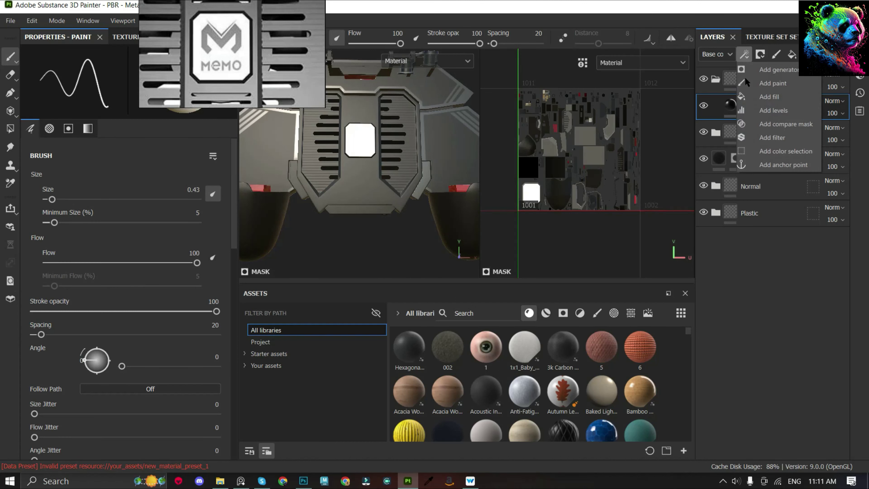
pyautogui.click(760, 96)
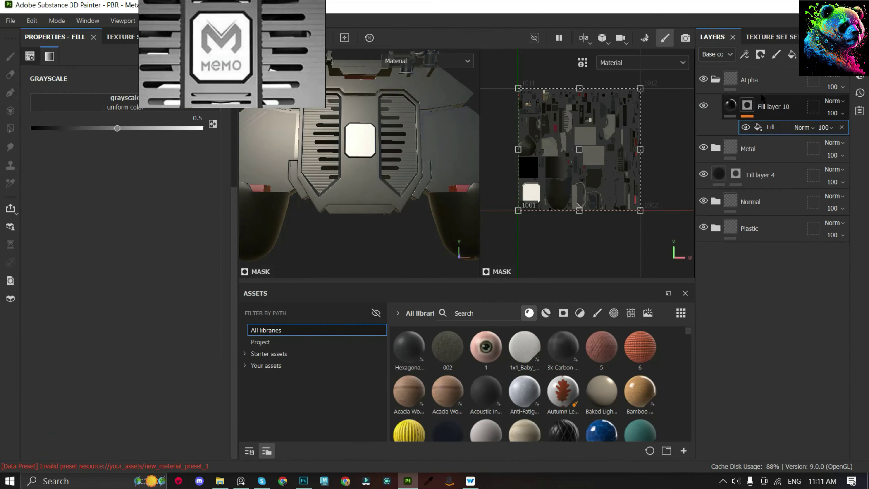
# - Drag the five logo and icon PNGs from the Logo folder into the assets library
pyautogui.click(278, 342)
pyautogui.click(220, 480)
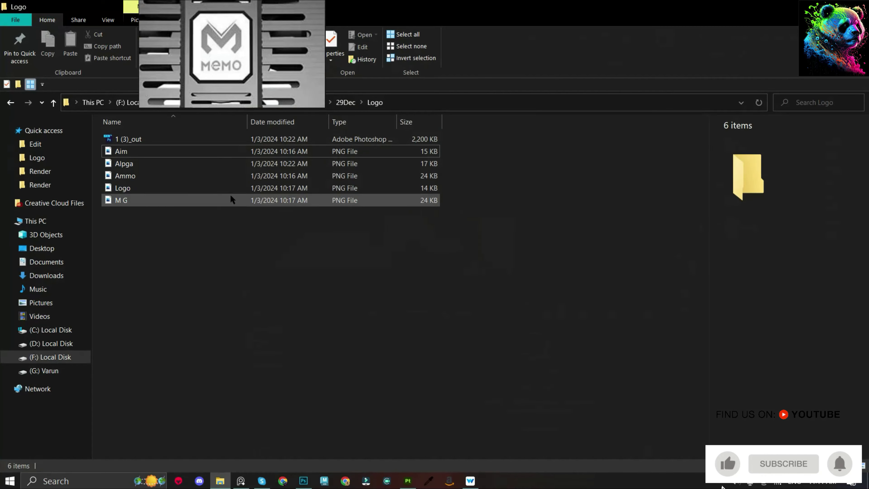
pyautogui.click(224, 200)
pyautogui.keyDown('shift'); pyautogui.moveTo(227, 152); pyautogui.dragTo(486, 378); pyautogui.keyUp('shift')
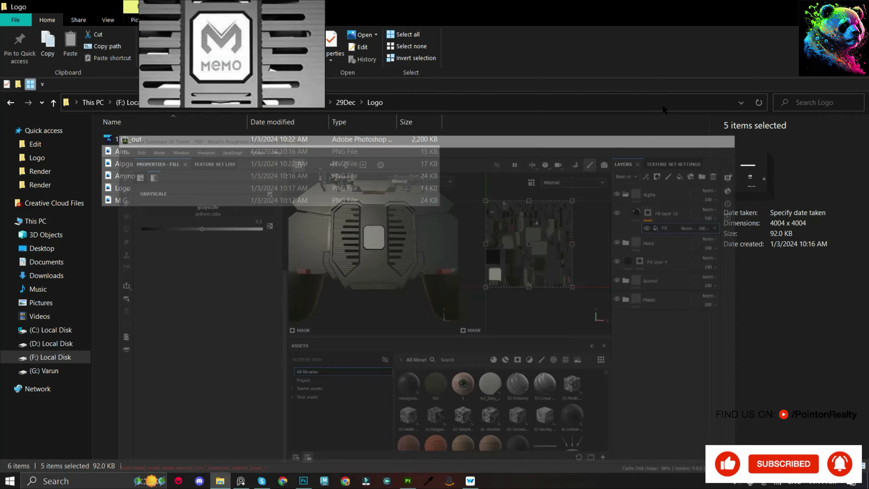
pyautogui.moveTo(663, 462)
pyautogui.mouseDown()
pyautogui.moveTo(317, 381)
pyautogui.moveTo(355, 123)
pyautogui.mouseUp()
# - Import Aim, Alpga, Ammo, Logo and M G as textures into the current project
pyautogui.click(389, 202)
pyautogui.click(566, 197)
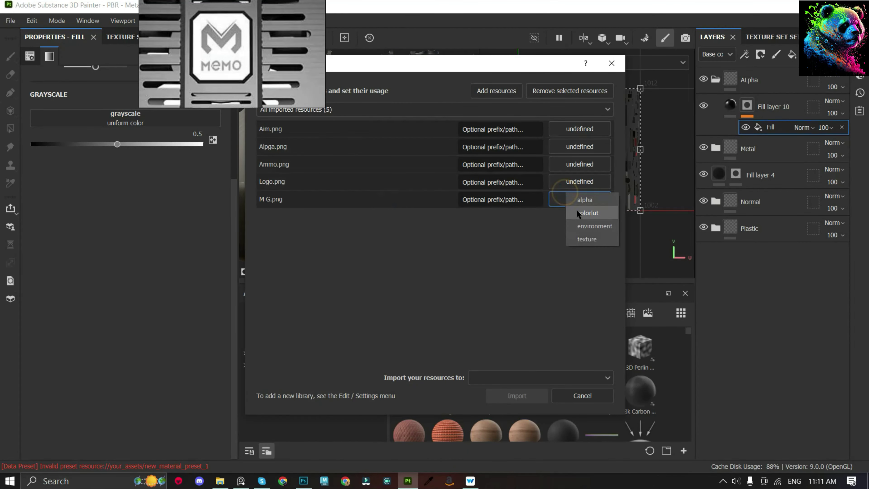
pyautogui.click(586, 238)
pyautogui.click(588, 377)
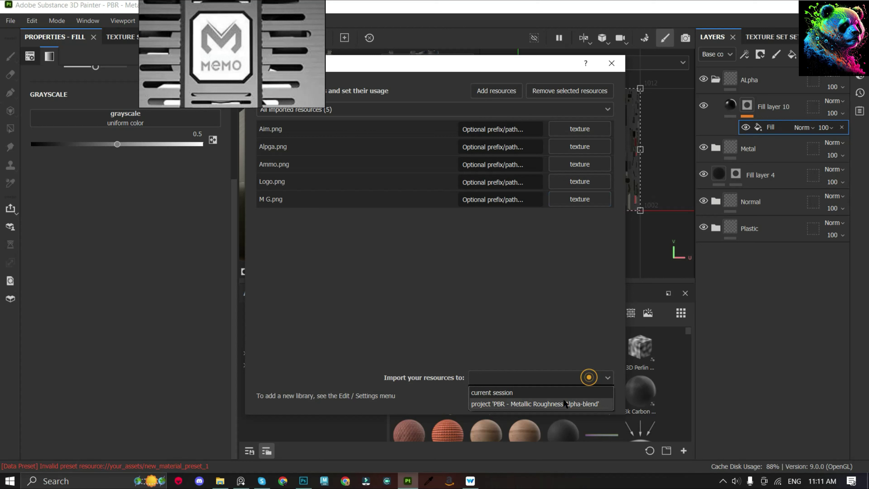
pyautogui.click(495, 404)
pyautogui.click(541, 395)
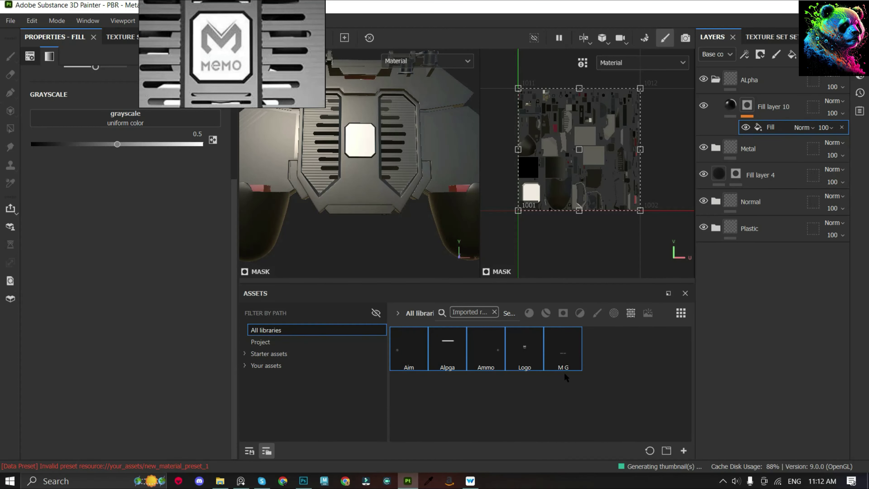
# - Try placing the Logo texture in the mask fill, then undo it and reframe the views
pyautogui.moveTo(540, 358); pyautogui.dragTo(510, 422)
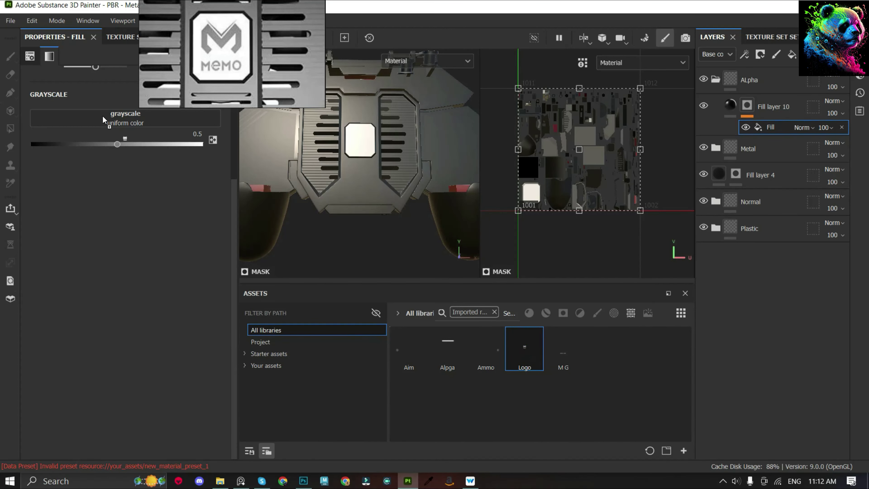
pyautogui.moveTo(104, 119); pyautogui.dragTo(103, 120)
pyautogui.keyDown('alt'); pyautogui.moveTo(582, 144); pyautogui.dragTo(598, 166); pyautogui.keyUp('alt')
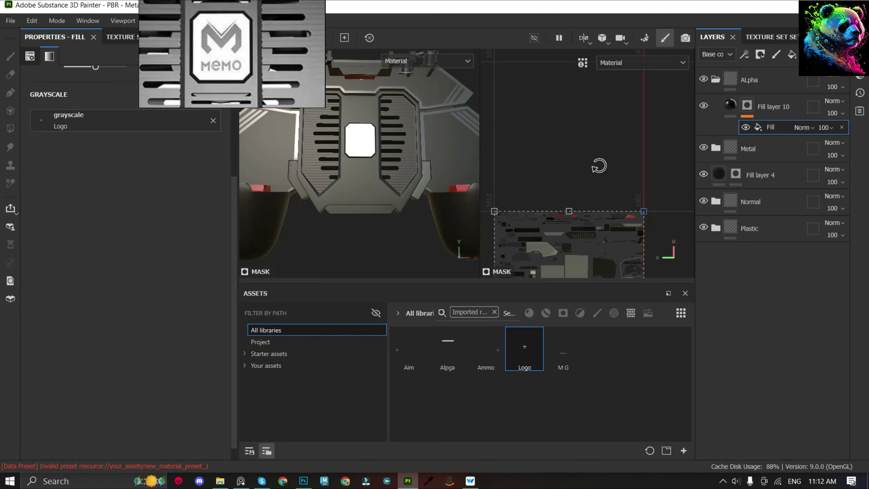
pyautogui.hotkey('ctrl', 'z')
pyautogui.press('f')
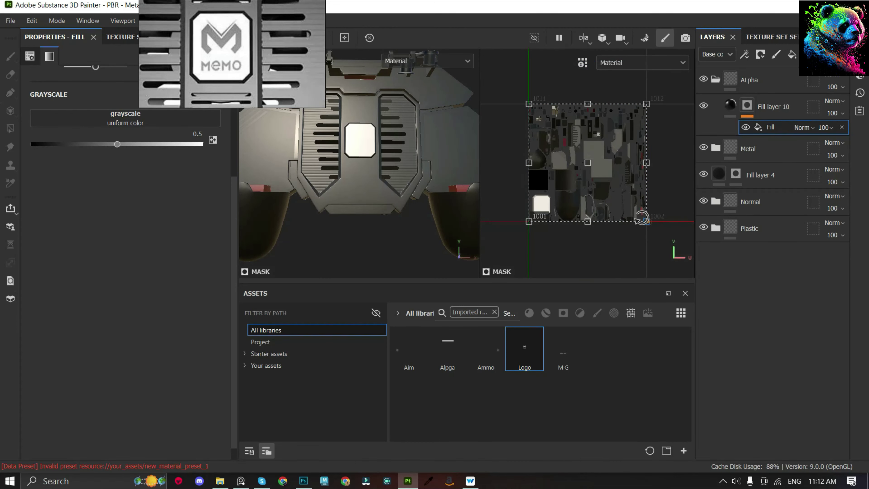
# - Set the mask fill's UV Wrap to None and its grayscale value to 1
pyautogui.moveTo(646, 222)
pyautogui.mouseDown()
pyautogui.moveTo(610, 185)
pyautogui.moveTo(548, 222)
pyautogui.moveTo(564, 237)
pyautogui.moveTo(546, 241)
pyautogui.mouseUp()
pyautogui.scroll(5, 89, 137)
pyautogui.click(88, 137)
pyautogui.click(79, 180)
pyautogui.scroll(3, 565, 186)
pyautogui.scroll(2, 544, 219)
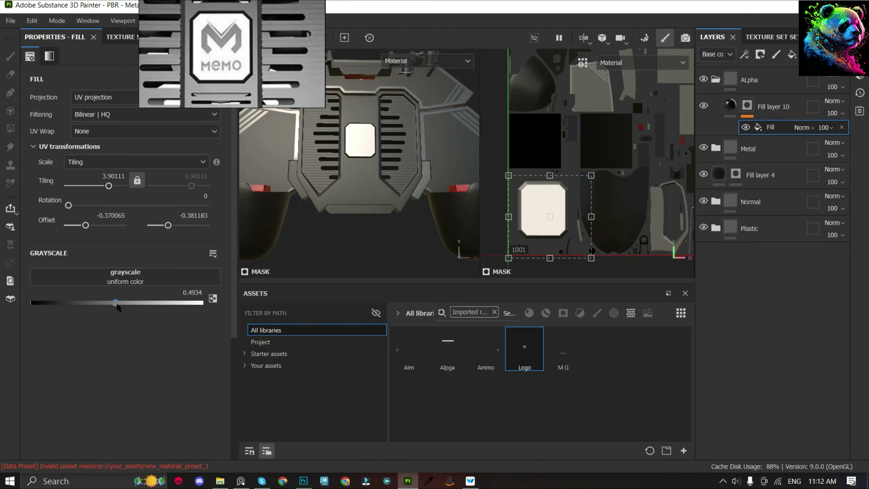
pyautogui.moveTo(117, 303); pyautogui.dragTo(202, 303)
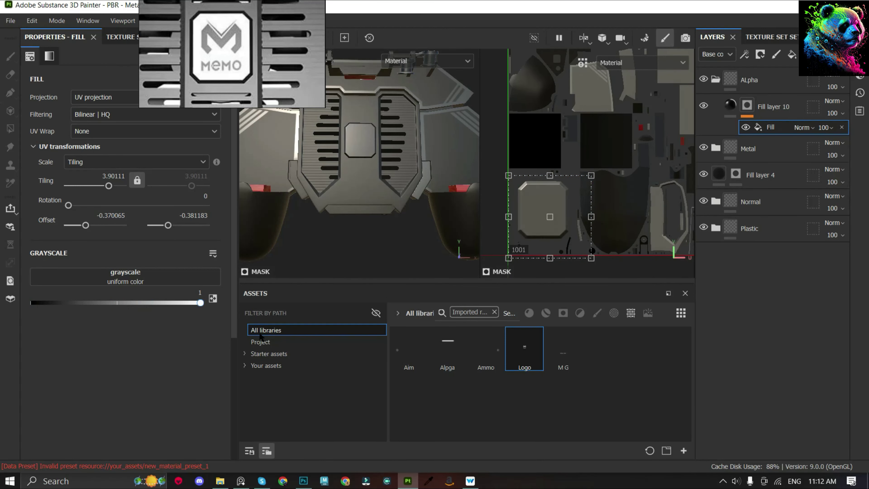
# - Load the Logo texture into the mask fill and size it onto the white badge
pyautogui.moveTo(525, 347); pyautogui.dragTo(159, 370)
pyautogui.moveTo(108, 273); pyautogui.dragTo(116, 276)
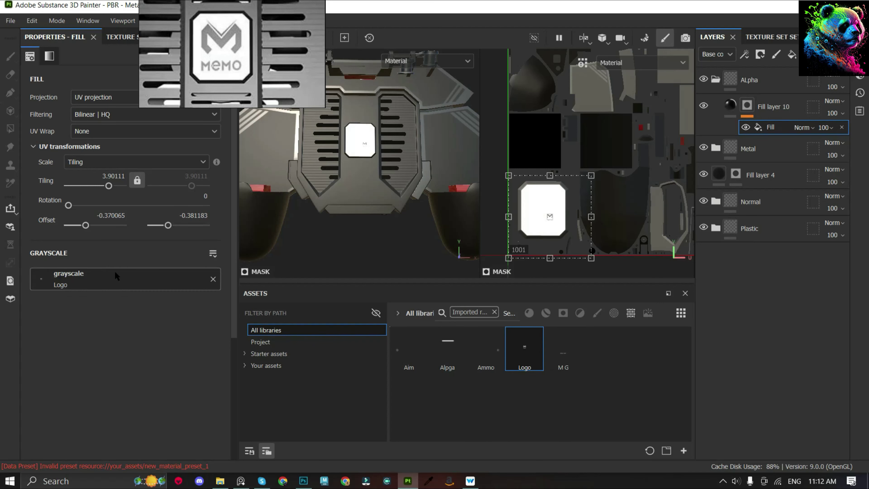
pyautogui.scroll(3, 556, 232)
pyautogui.moveTo(592, 253); pyautogui.dragTo(586, 253)
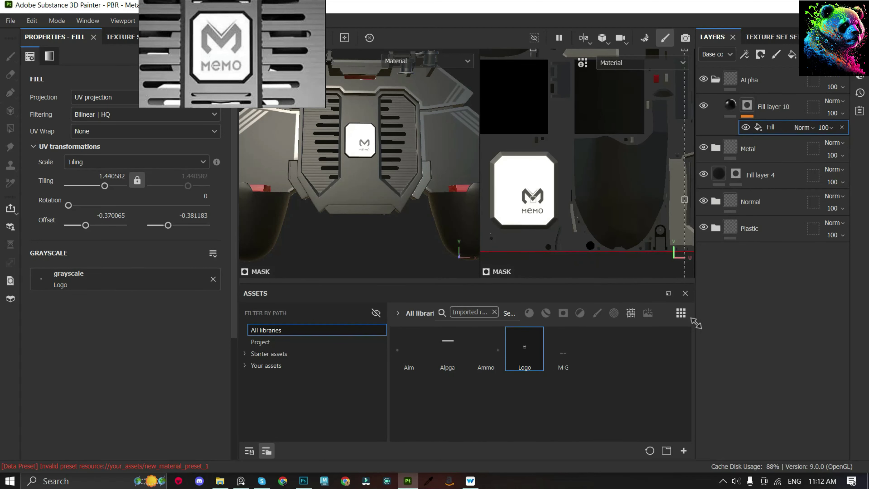
pyautogui.moveTo(534, 249); pyautogui.dragTo(525, 232)
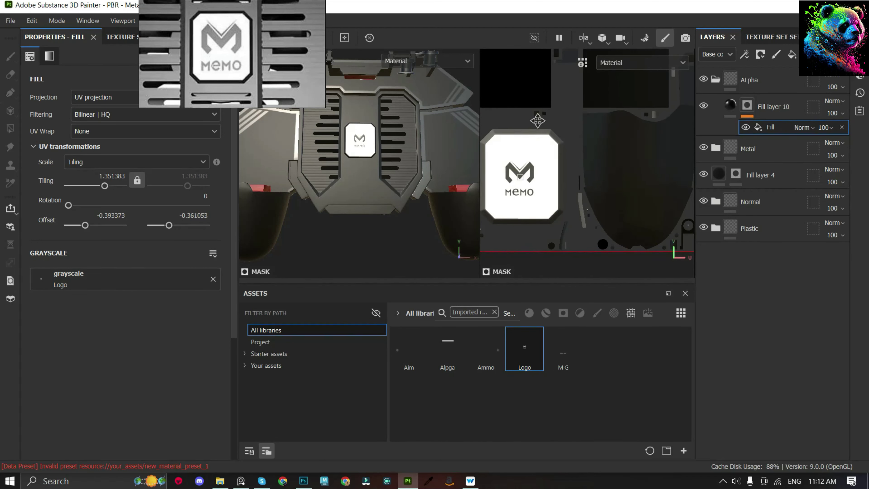
pyautogui.scroll(-3, 582, 210)
pyautogui.moveTo(601, 217); pyautogui.dragTo(663, 271)
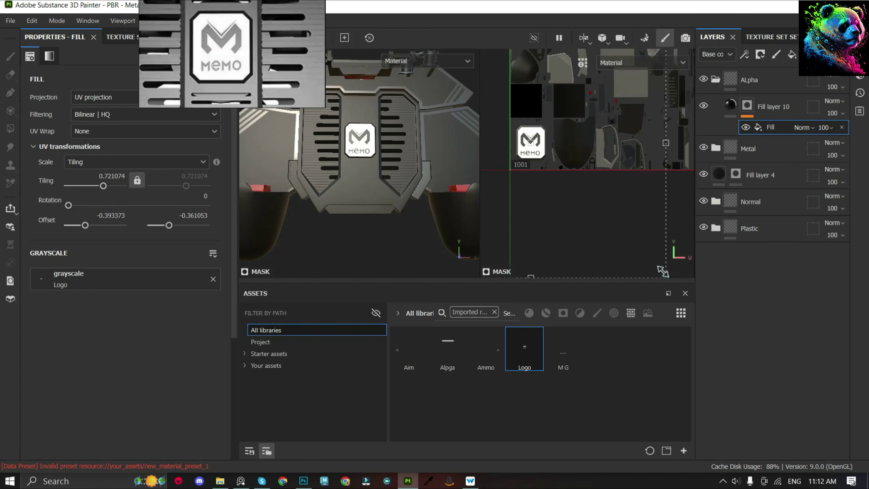
pyautogui.scroll(5, 528, 147)
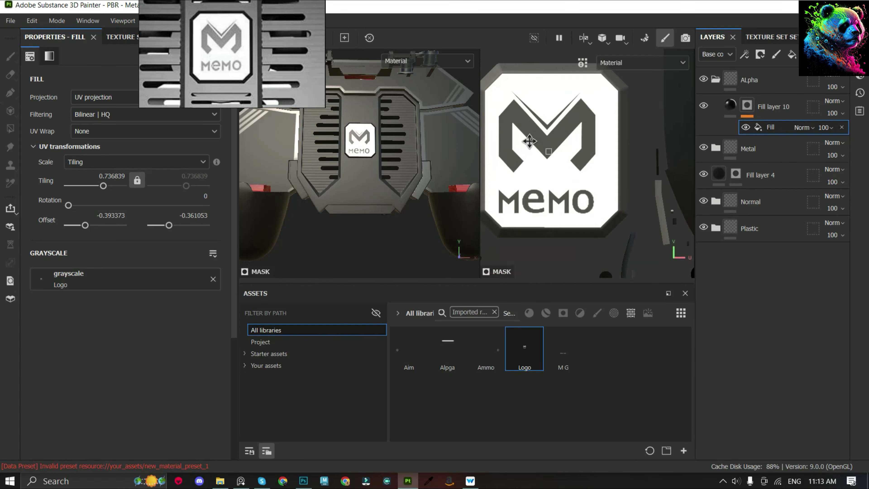
pyautogui.moveTo(537, 169); pyautogui.dragTo(540, 168)
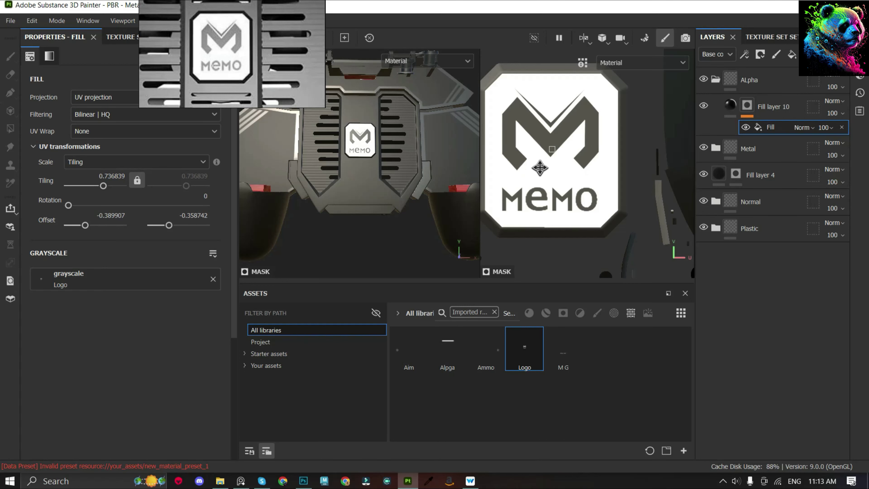
# - Fine-tune the MEMO logo's width and offset to centre it on the badge, tiling 0.7368
pyautogui.scroll(3, 363, 142)
pyautogui.scroll(2, 363, 143)
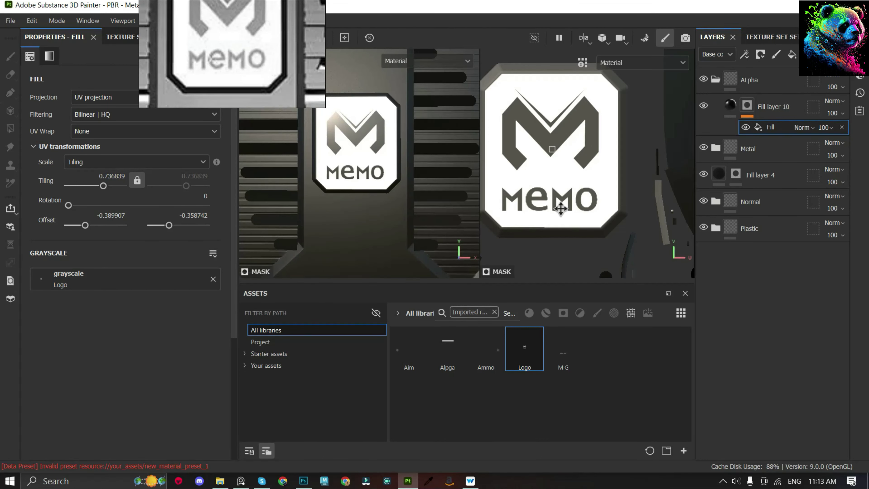
pyautogui.scroll(-3, 559, 205)
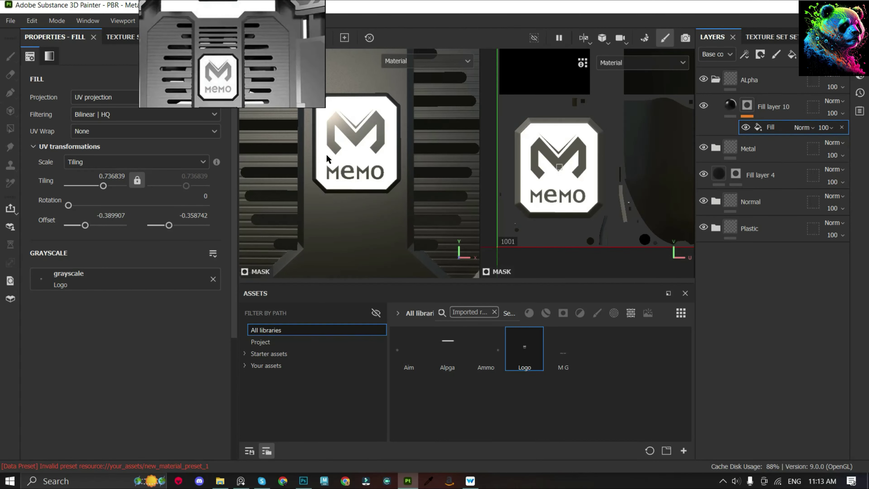
pyautogui.scroll(-3, 342, 154)
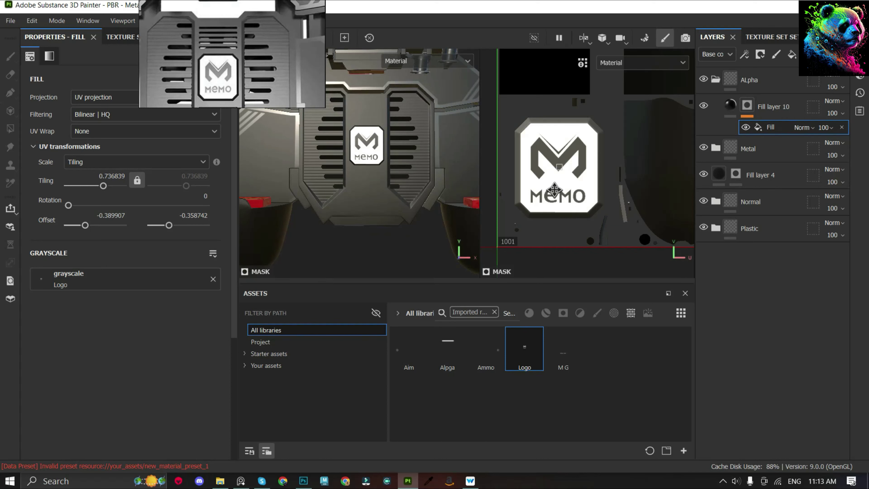
pyautogui.scroll(-5, 554, 189)
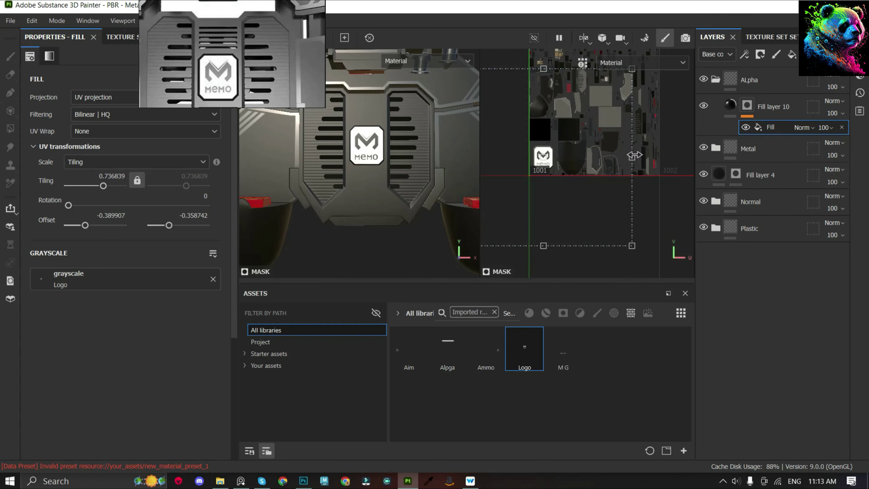
pyautogui.scroll(5, 611, 151)
pyautogui.moveTo(634, 155)
pyautogui.mouseDown()
pyautogui.moveTo(611, 151)
pyautogui.moveTo(628, 139)
pyautogui.moveTo(622, 130)
pyautogui.mouseUp()
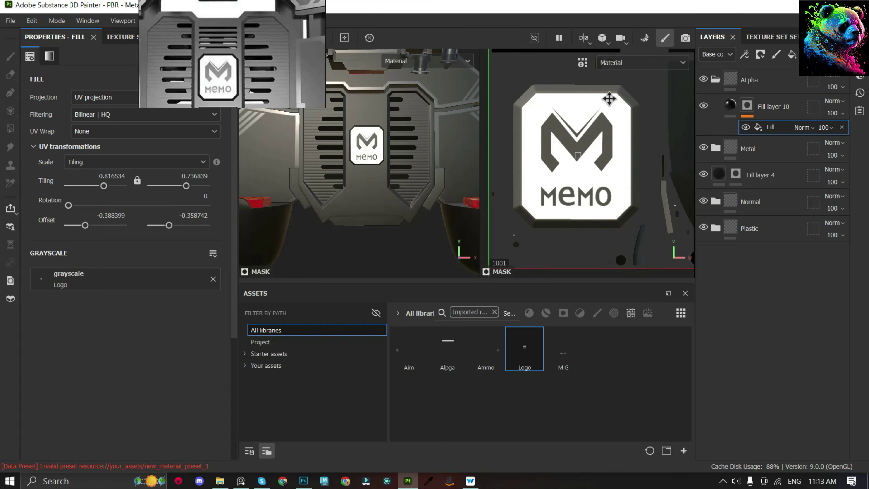
pyautogui.scroll(-3, 555, 109)
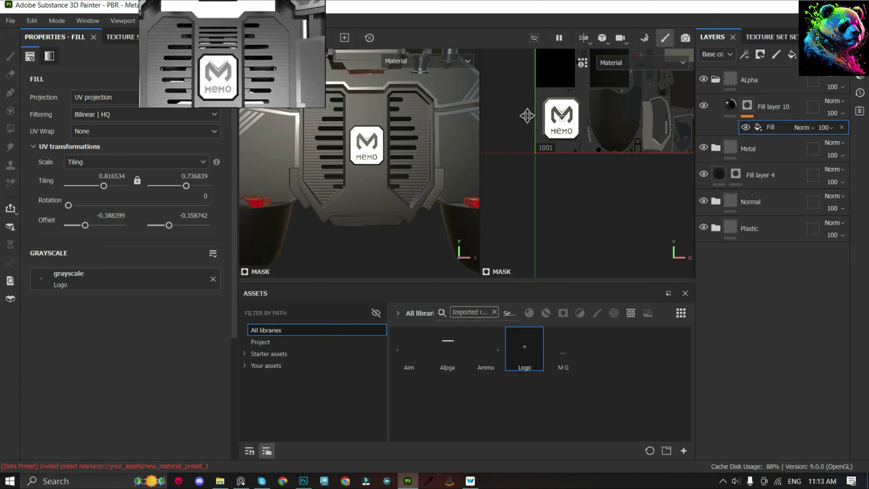
pyautogui.scroll(4, 548, 114)
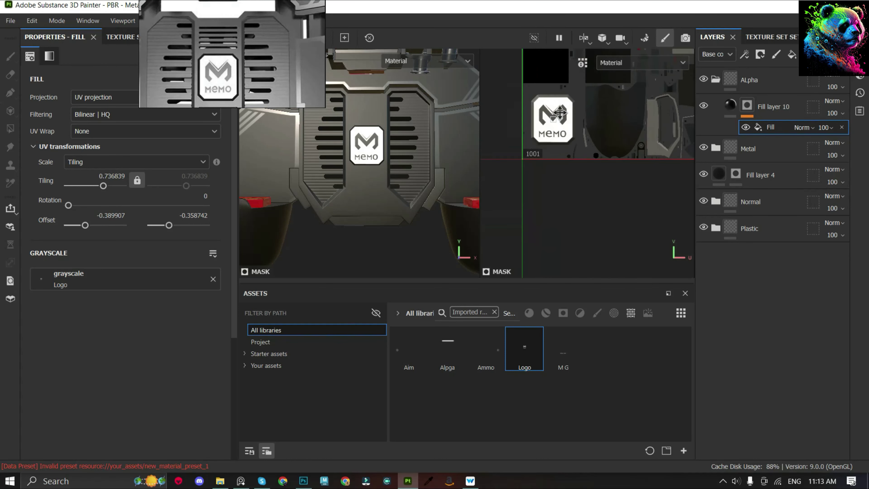
pyautogui.scroll(2, 560, 112)
pyautogui.moveTo(561, 109); pyautogui.dragTo(564, 108)
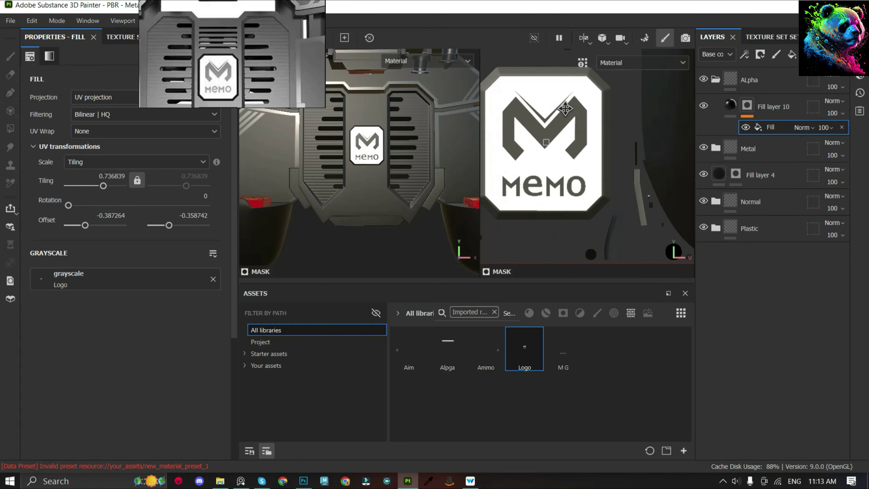
# - Copy Fill layer 9 from the Normal folder and paste it above Fill layer 10
pyautogui.click(730, 105)
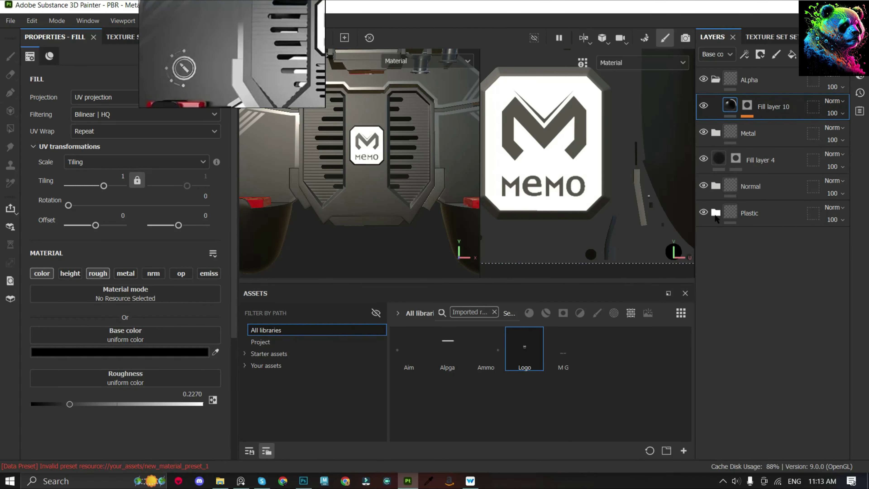
pyautogui.click(716, 187)
pyautogui.click(786, 210)
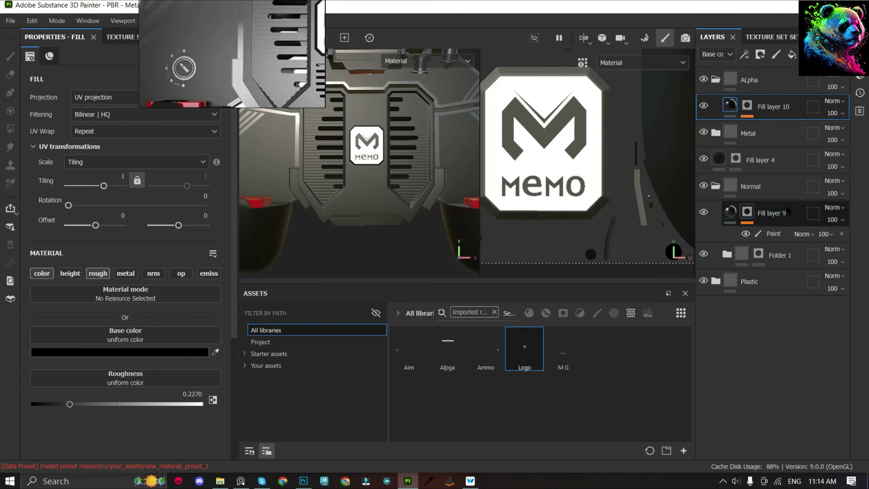
pyautogui.click(784, 100)
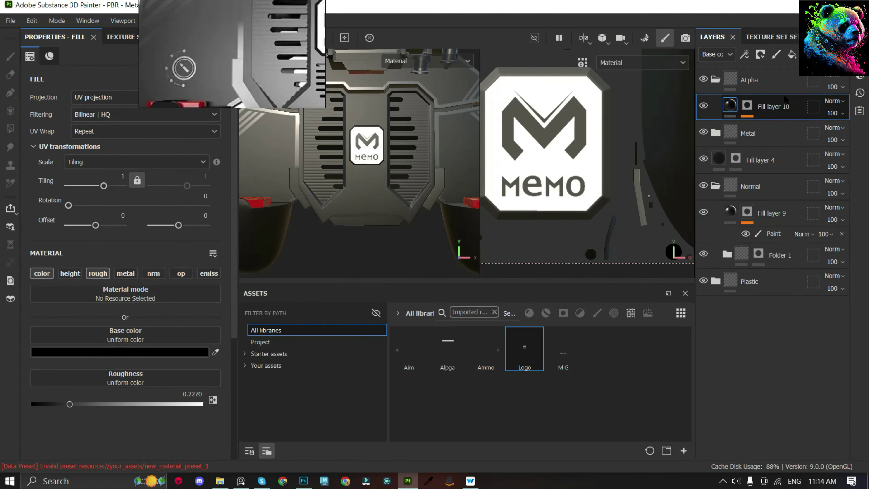
pyautogui.hotkey('ctrl', 'v')
# - Add a Fill effect to the copied layer's mask and pick an icon texture
pyautogui.click(842, 127)
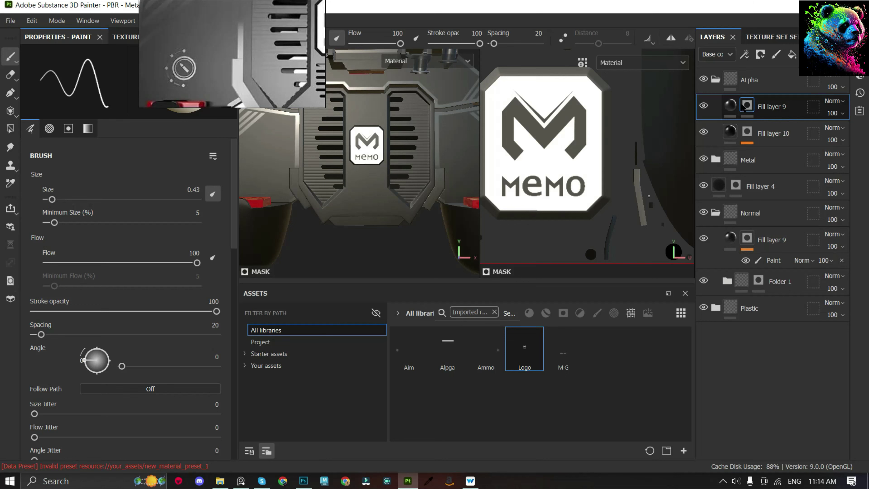
pyautogui.click(744, 54)
pyautogui.click(773, 98)
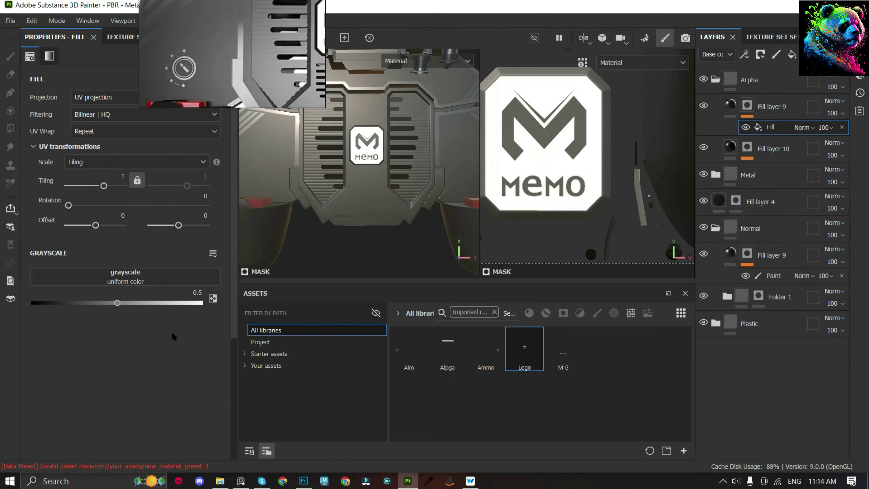
pyautogui.click(490, 354)
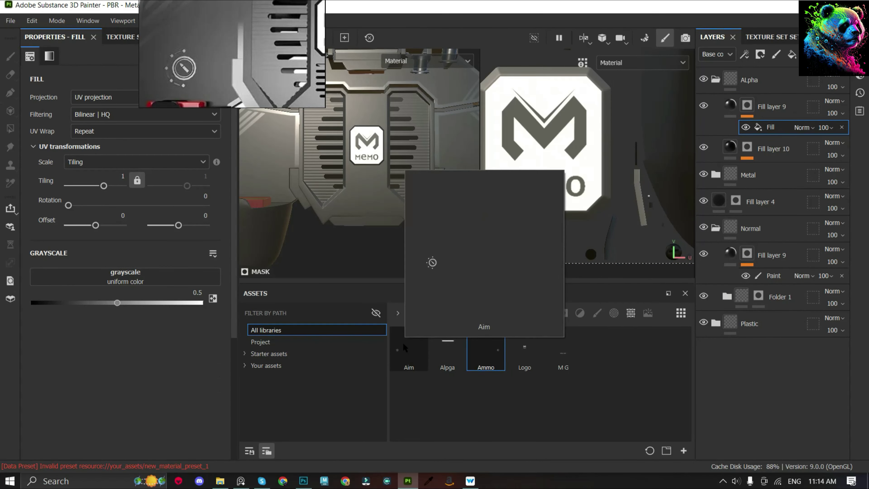
# - Load the Aim texture into the mask fill's grayscale slot with UV Wrap set to None
pyautogui.moveTo(404, 345); pyautogui.dragTo(118, 281)
pyautogui.press('f')
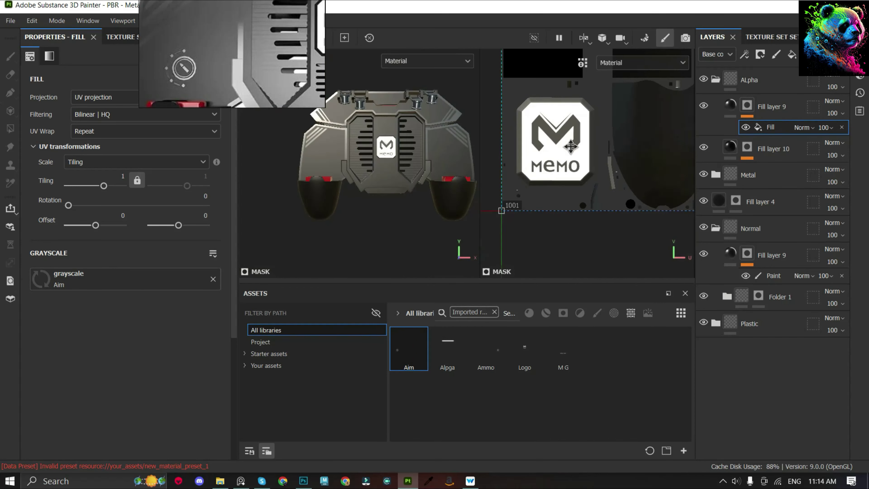
pyautogui.click(117, 135)
pyautogui.click(102, 144)
pyautogui.scroll(-3, 538, 192)
pyautogui.scroll(-2, 533, 188)
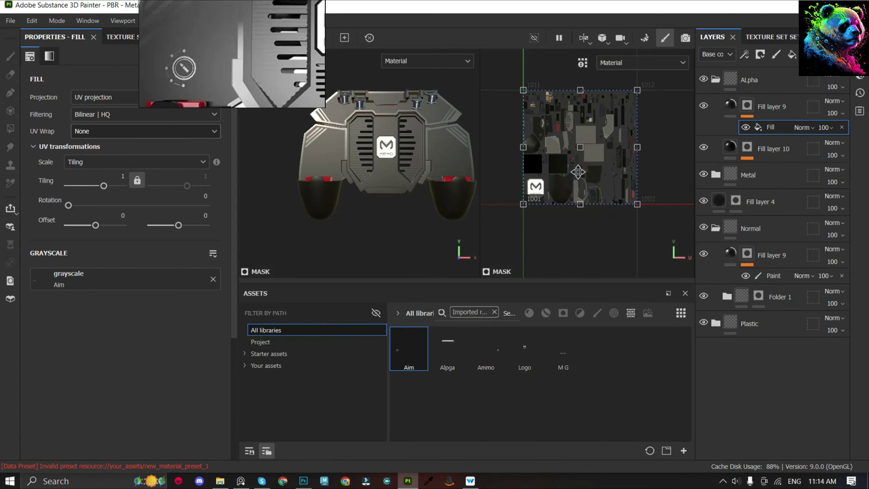
# - Move and rescale the Aim icon across the UV layout toward the left grip
pyautogui.moveTo(580, 166)
pyautogui.mouseDown()
pyautogui.moveTo(589, 157)
pyautogui.moveTo(575, 165)
pyautogui.mouseUp()
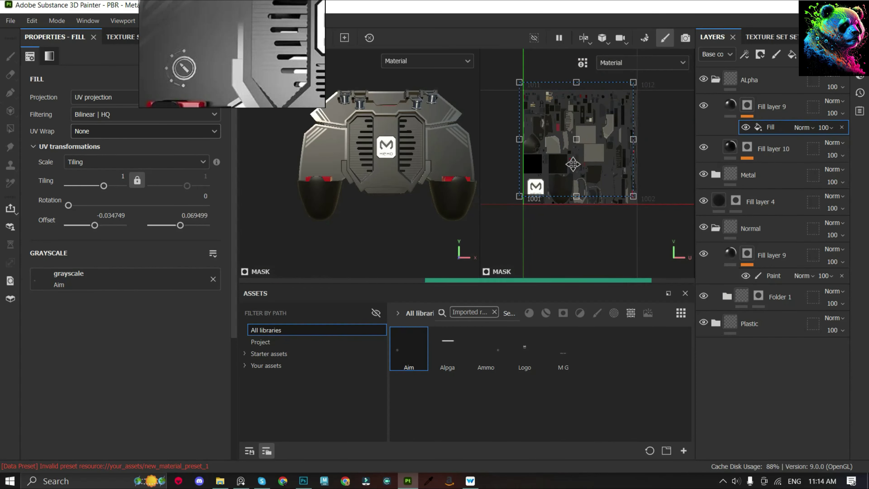
pyautogui.scroll(2, 576, 165)
pyautogui.moveTo(661, 215); pyautogui.dragTo(542, 154)
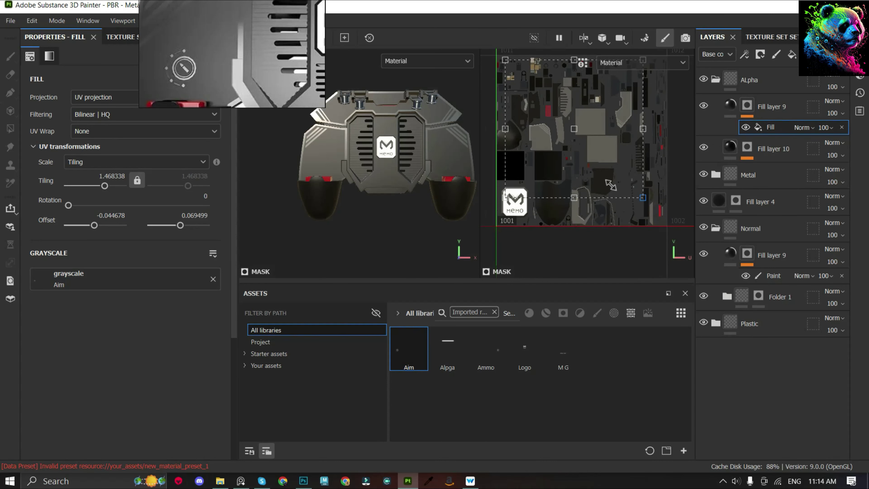
pyautogui.scroll(2, 547, 150)
pyautogui.moveTo(628, 119); pyautogui.dragTo(666, 164)
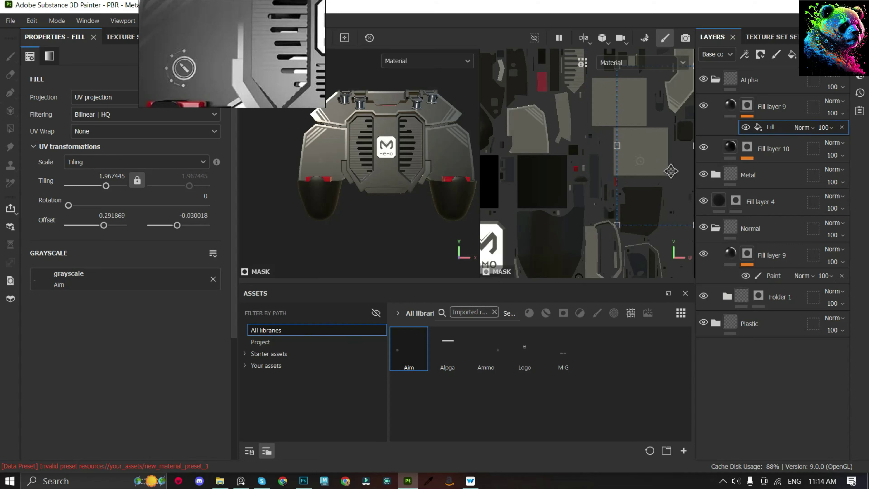
pyautogui.hotkey('ctrl', 'z')
pyautogui.hotkey('ctrl', 'z')
pyautogui.hotkey('ctrl', 'z')
pyautogui.scroll(-2, 589, 196)
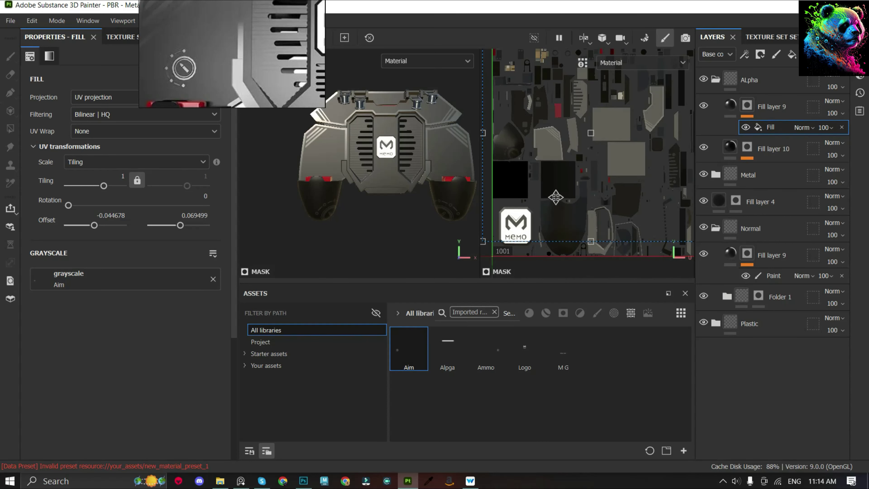
pyautogui.moveTo(556, 197); pyautogui.dragTo(653, 202)
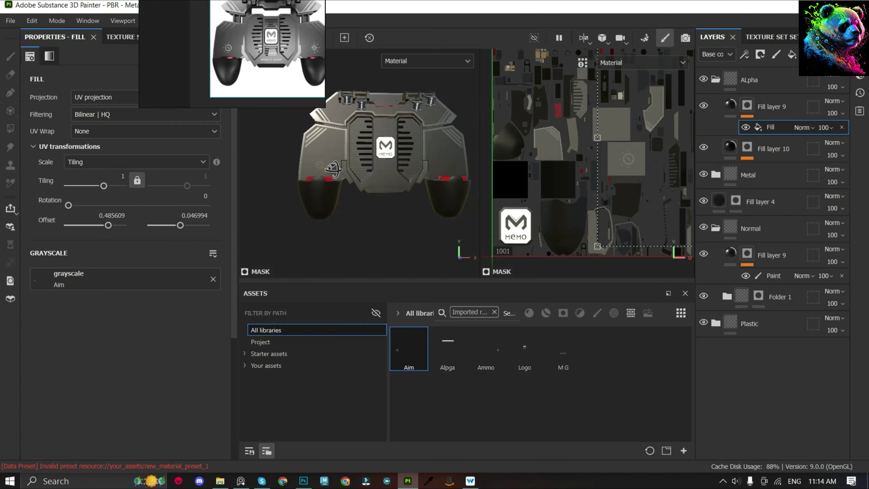
pyautogui.scroll(5, 359, 165)
pyautogui.scroll(-3, 543, 167)
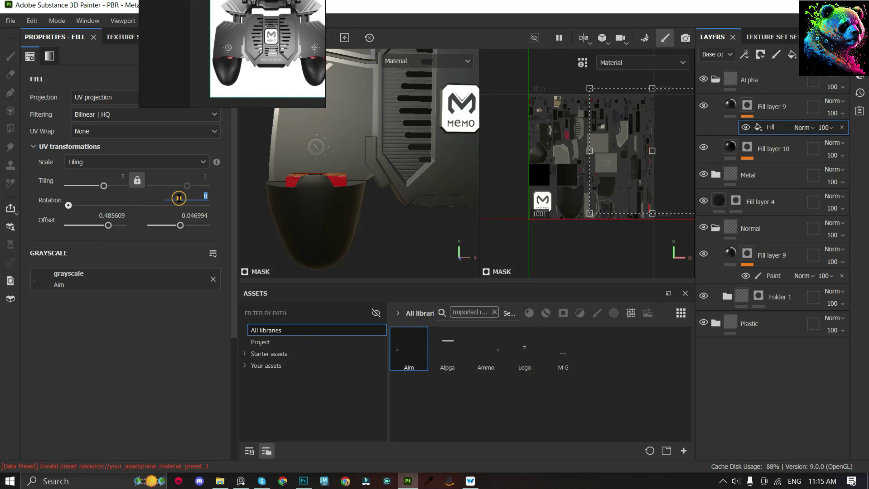
pyautogui.write('90')
# - Rotate the Aim icon 180° and nudge it into its final spot beside the grip
pyautogui.press('Return')
pyautogui.scroll(2, 626, 183)
pyautogui.scroll(2, 626, 184)
pyautogui.moveTo(633, 191)
pyautogui.mouseDown()
pyautogui.moveTo(537, 154)
pyautogui.moveTo(537, 139)
pyautogui.mouseUp()
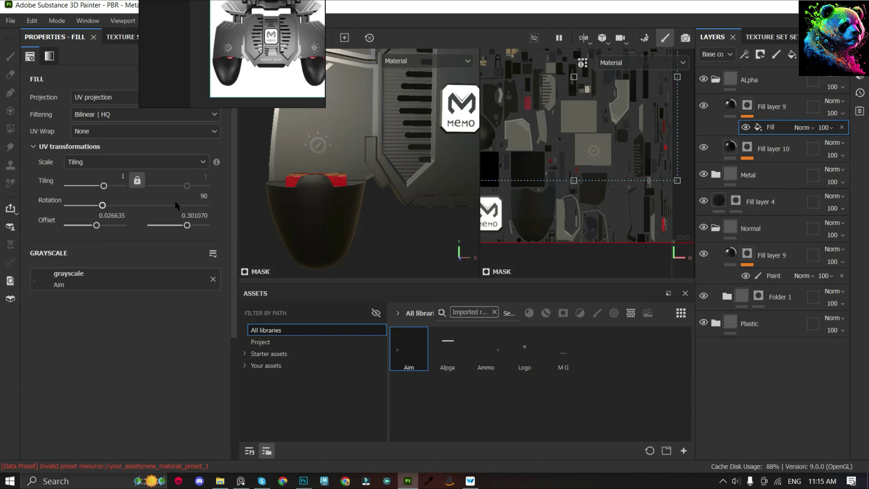
pyautogui.moveTo(585, 167)
pyautogui.mouseDown()
pyautogui.moveTo(625, 160)
pyautogui.moveTo(552, 153)
pyautogui.moveTo(531, 181)
pyautogui.moveTo(541, 229)
pyautogui.moveTo(527, 236)
pyautogui.mouseUp()
pyautogui.scroll(2, 578, 137)
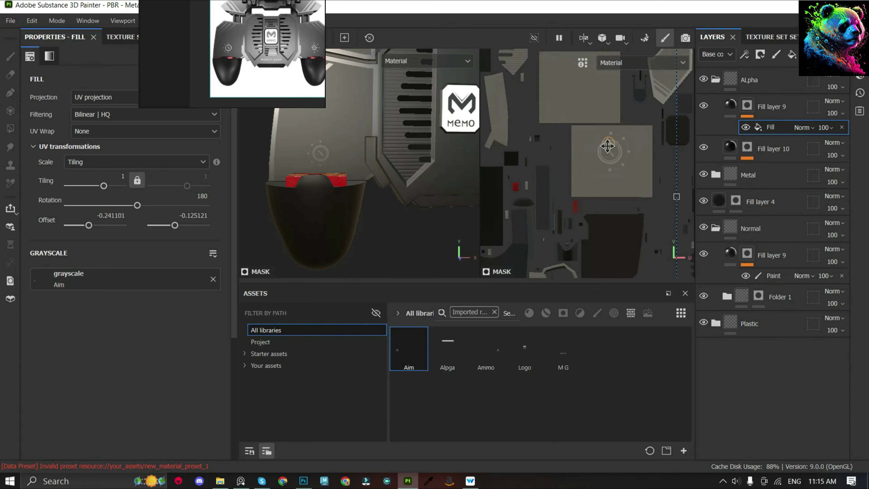
pyautogui.moveTo(607, 151); pyautogui.dragTo(606, 145)
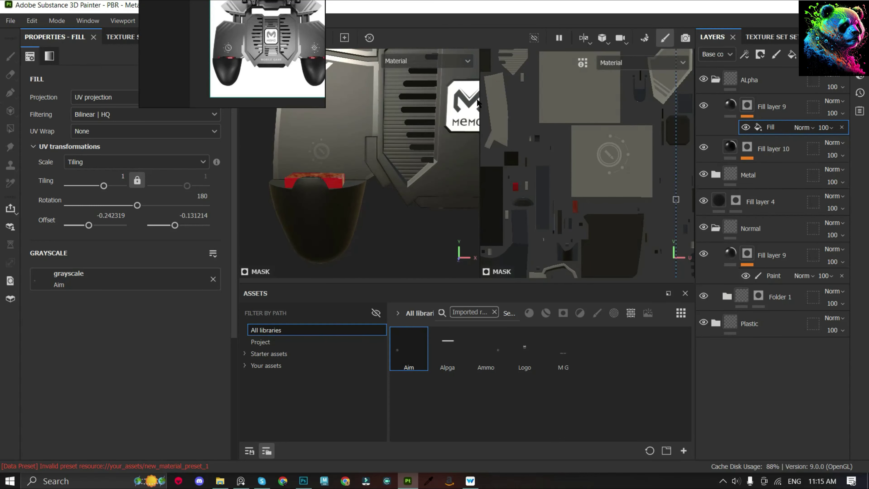
pyautogui.scroll(5, 313, 153)
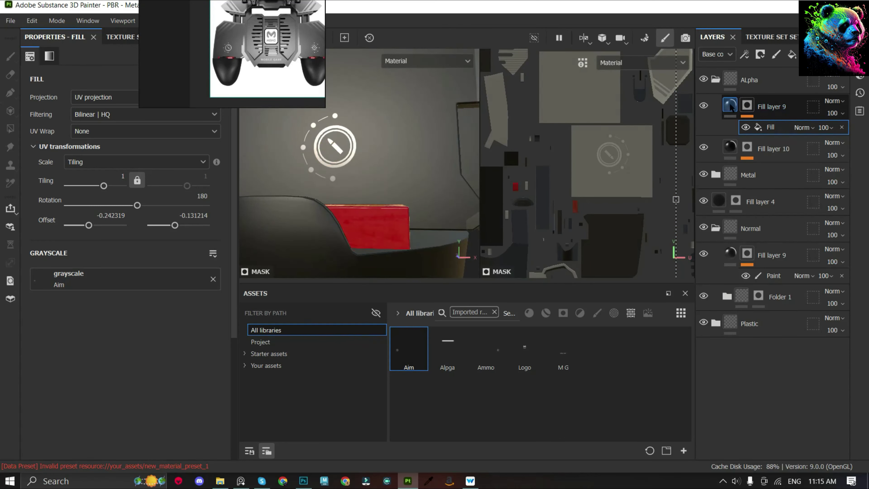
pyautogui.click(730, 105)
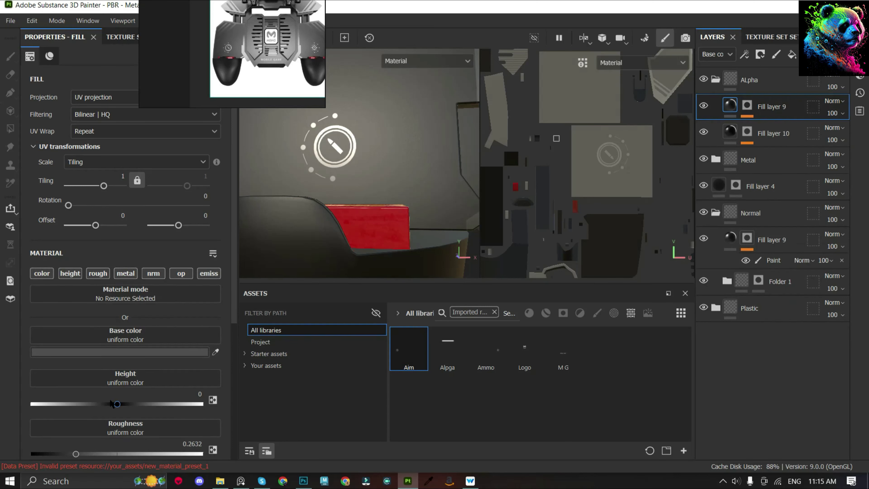
# - Set the Aim layer's height to -0.0263 and the lower Fill layer 9 stripes' height to 0.2
pyautogui.moveTo(111, 404); pyautogui.dragTo(108, 405)
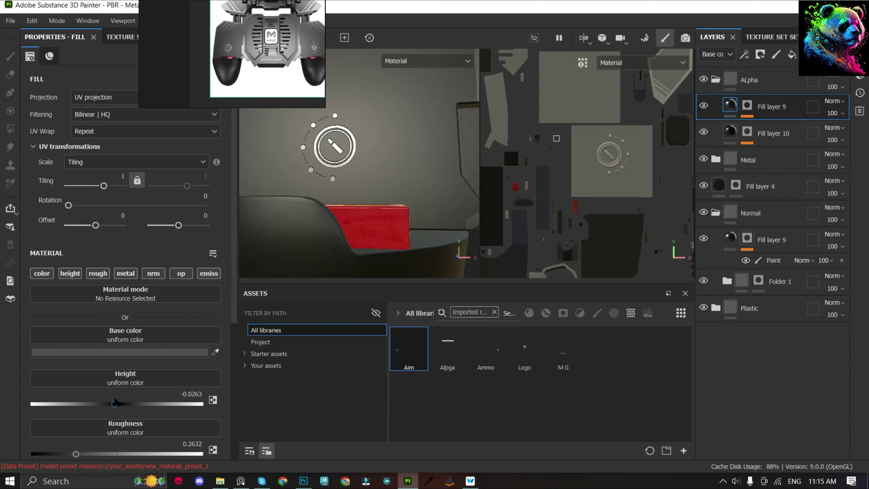
pyautogui.keyDown('alt'); pyautogui.moveTo(343, 171); pyautogui.dragTo(428, 240); pyautogui.keyUp('alt')
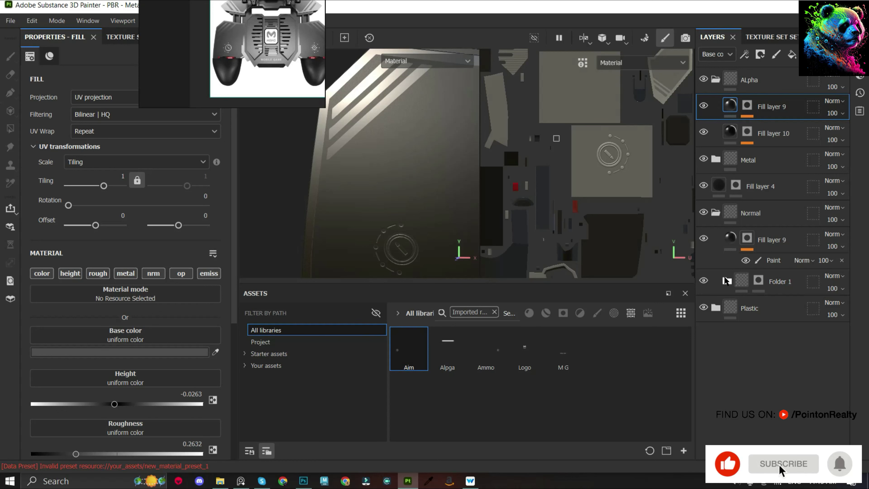
pyautogui.click(733, 243)
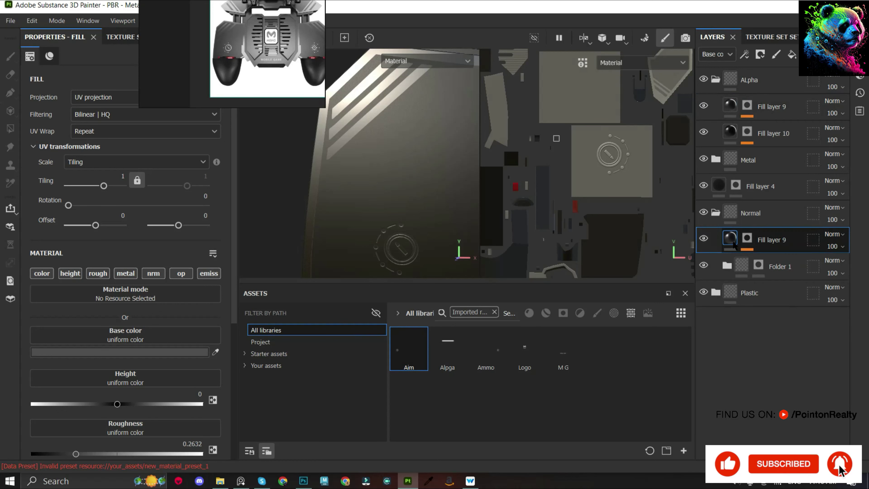
pyautogui.click(194, 396)
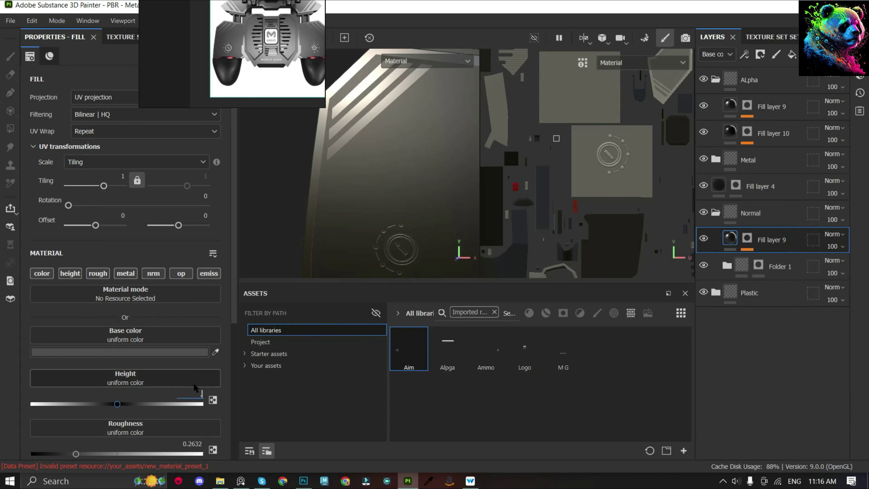
pyautogui.write('0.2')
pyautogui.press('Return')
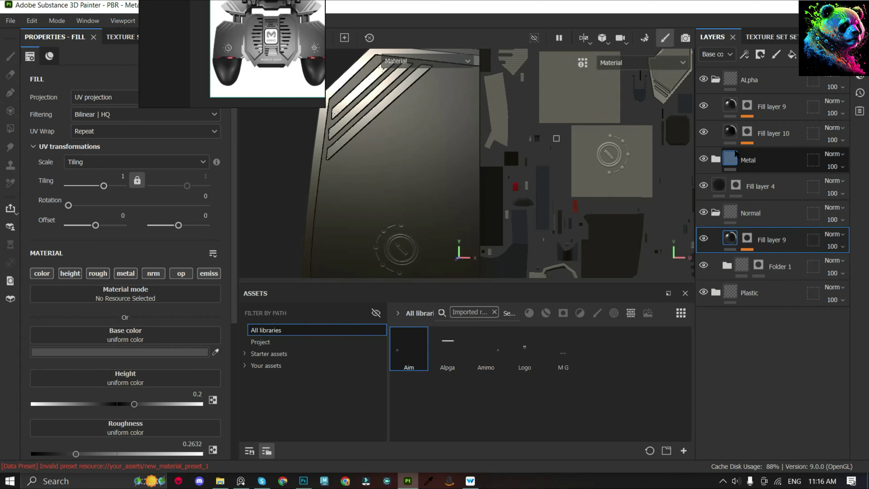
pyautogui.click(735, 107)
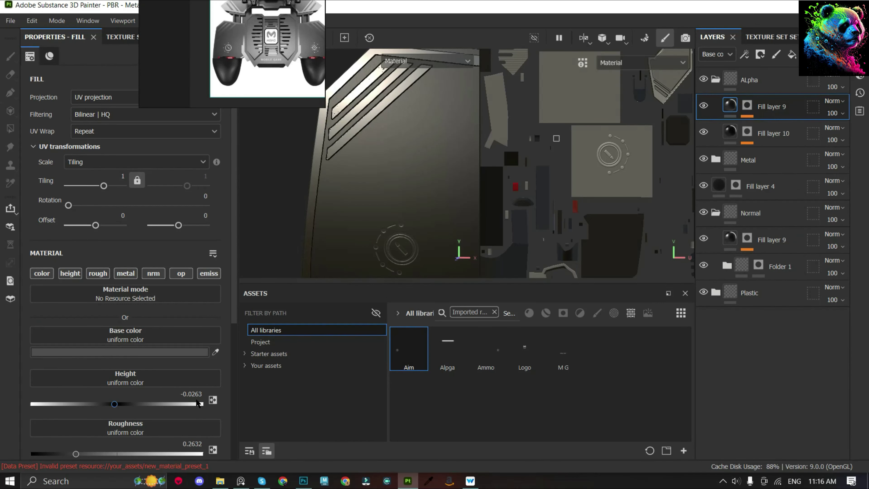
pyautogui.click(739, 239)
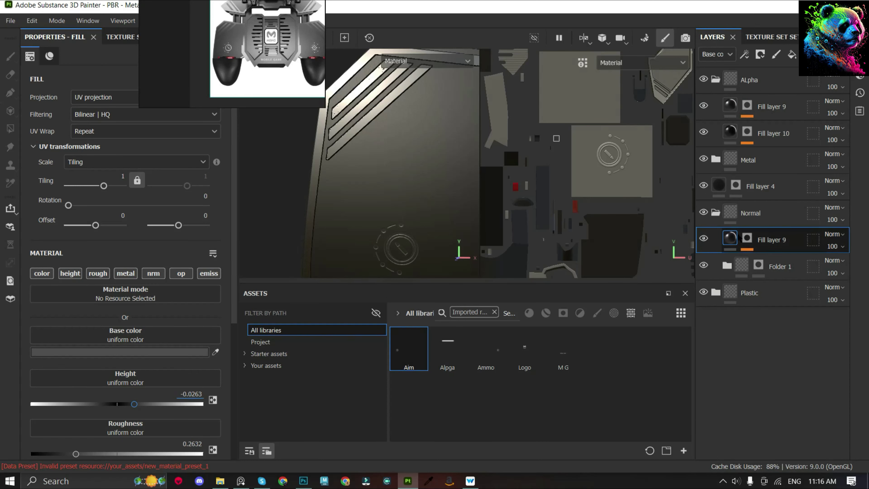
pyautogui.scroll(-2, 357, 180)
pyautogui.scroll(-2, 372, 174)
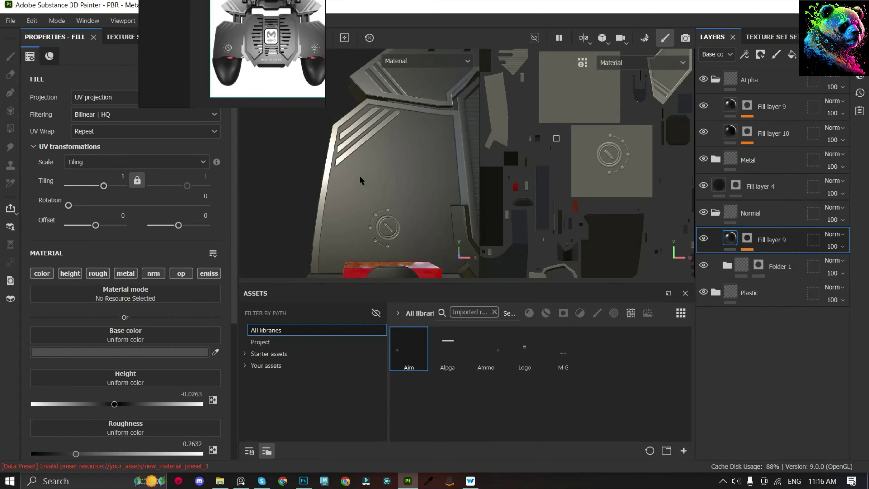
pyautogui.scroll(-1, 352, 122)
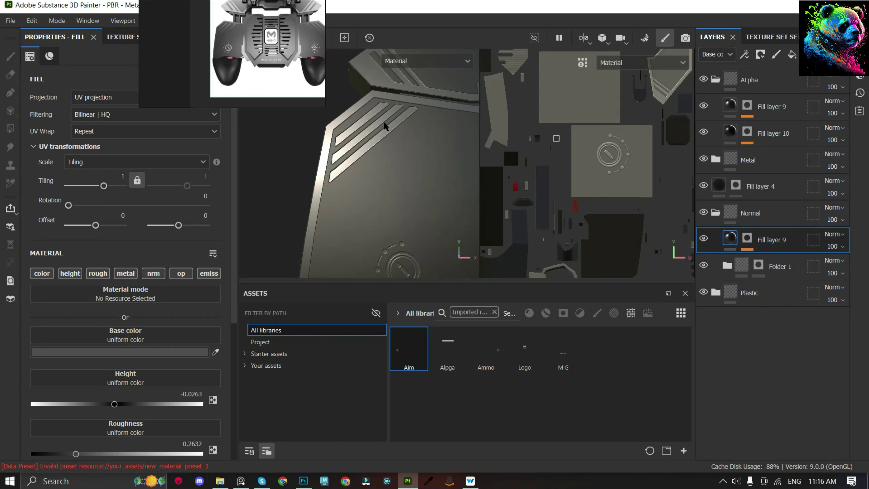
pyautogui.scroll(-1, 383, 122)
pyautogui.moveTo(422, 237)
pyautogui.keyDown('alt'); pyautogui.mouseDown()
pyautogui.moveTo(382, 192)
pyautogui.moveTo(310, 177)
pyautogui.mouseUp(); pyautogui.keyUp('alt')
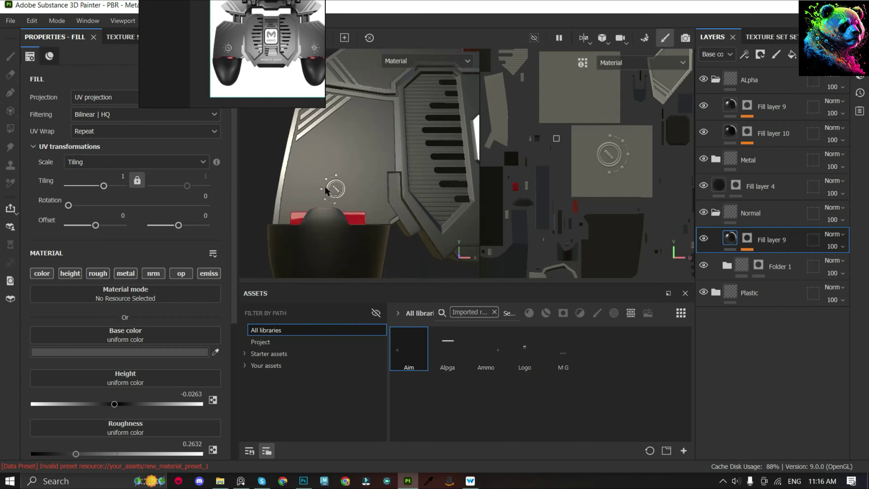
pyautogui.press('f')
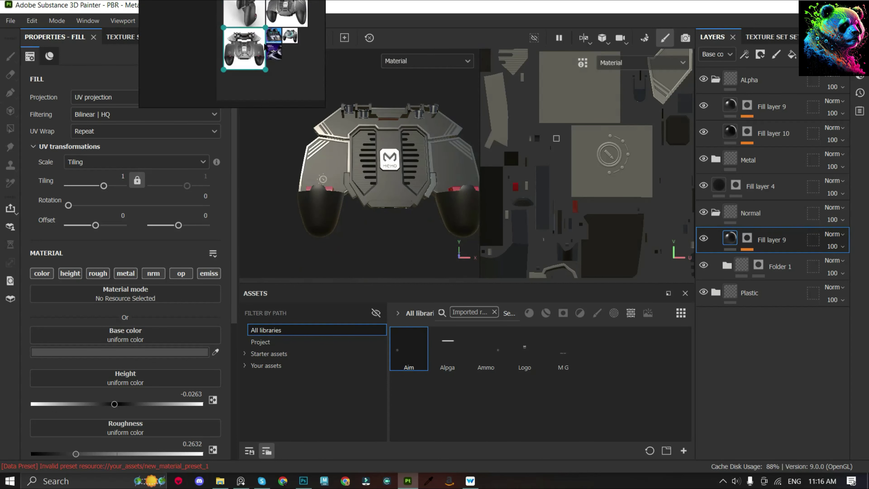
pyautogui.scroll(5, 258, 19)
pyautogui.scroll(-3, 254, 41)
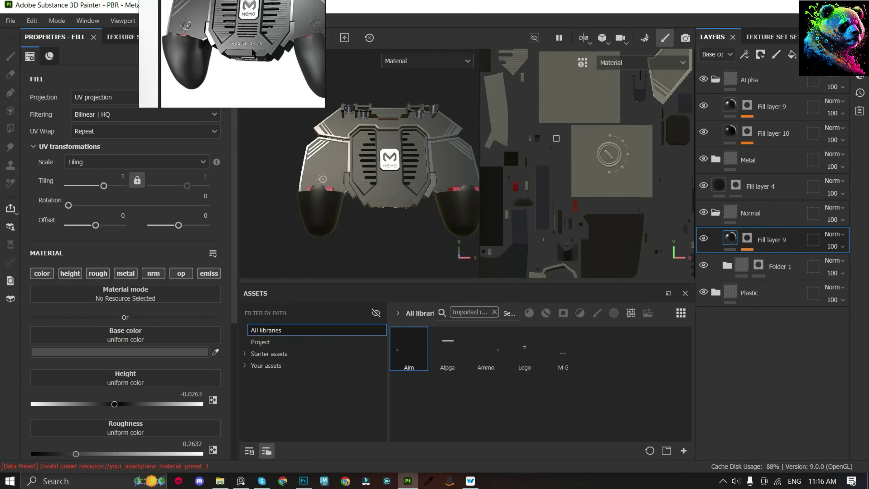
pyautogui.scroll(4, 193, 31)
pyautogui.scroll(2, 193, 31)
pyautogui.scroll(6, 336, 180)
pyautogui.scroll(-2, 336, 186)
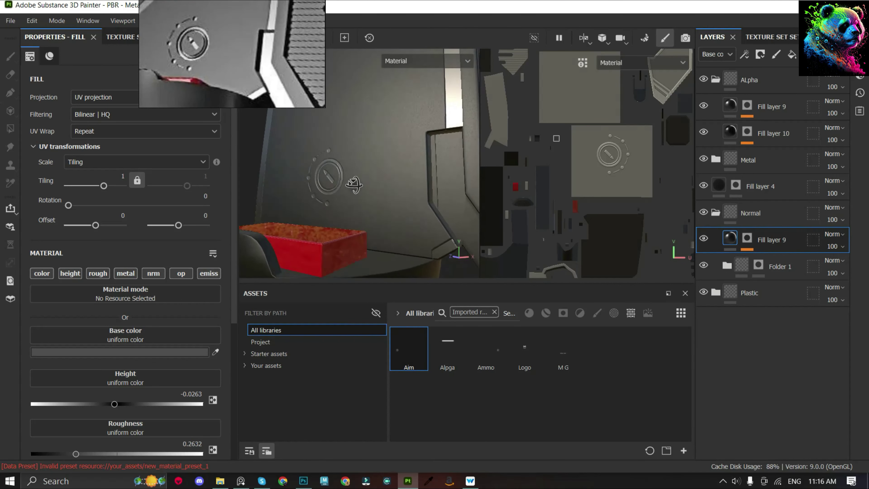
pyautogui.scroll(-3, 316, 185)
pyautogui.scroll(-2, 330, 189)
pyautogui.keyDown('alt'); pyautogui.moveTo(331, 188); pyautogui.dragTo(426, 181); pyautogui.keyUp('alt')
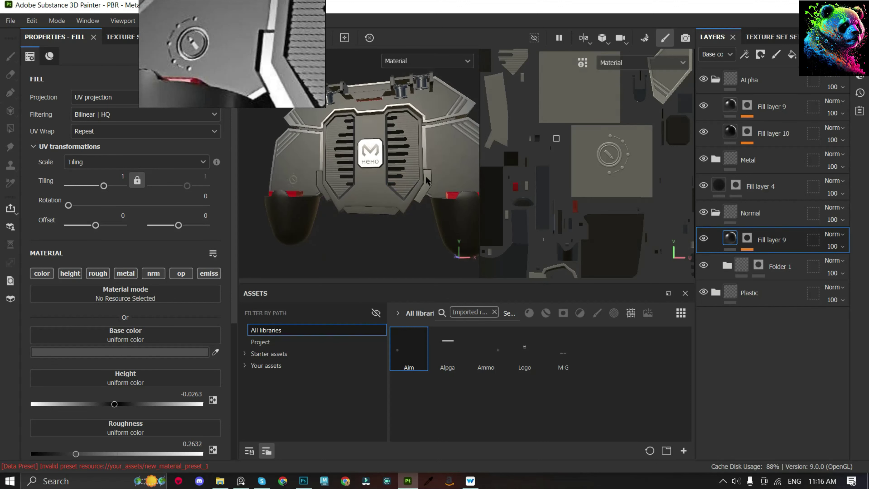
pyautogui.scroll(-2, 327, 135)
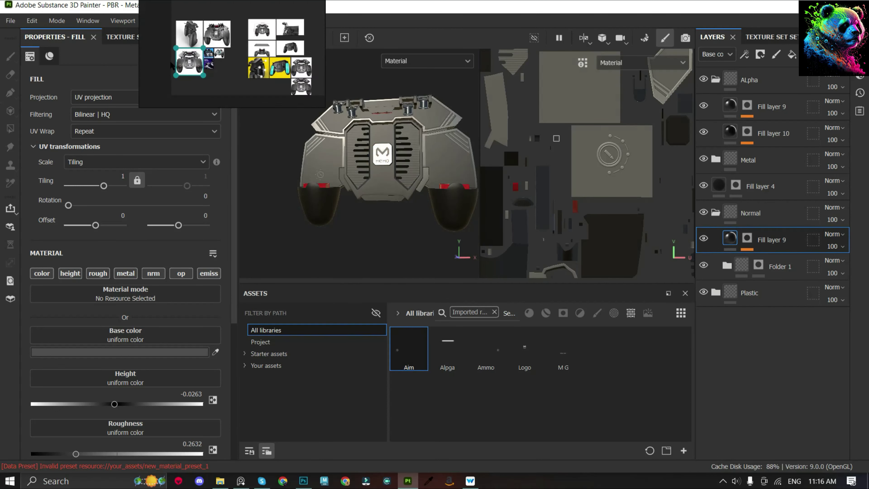
pyautogui.keyDown('alt'); pyautogui.moveTo(305, 158); pyautogui.dragTo(379, 182); pyautogui.keyUp('alt')
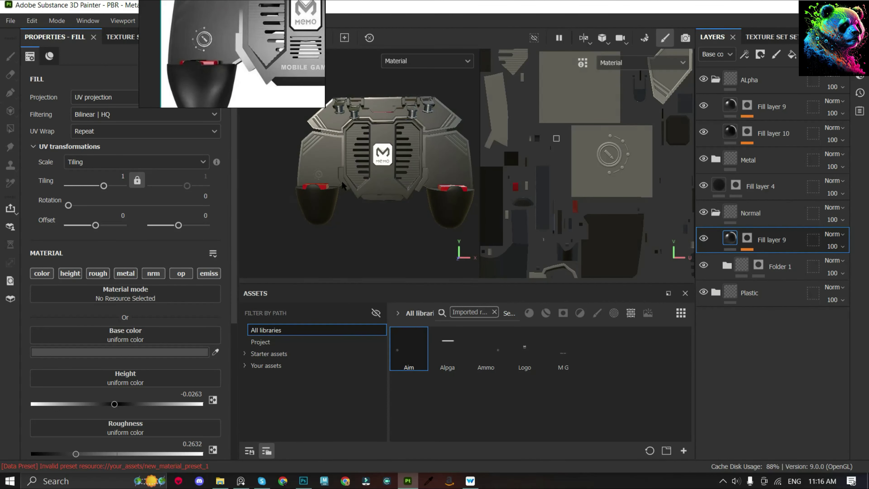
# - Retile the Aim decal to -0.8958 on its square patch, then duplicate its mask fill
pyautogui.click(747, 105)
pyautogui.click(771, 127)
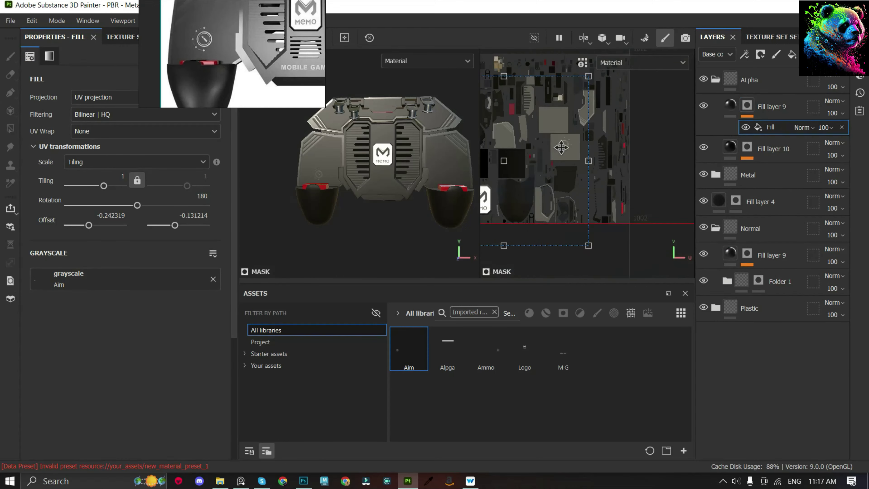
pyautogui.scroll(-2, 589, 156)
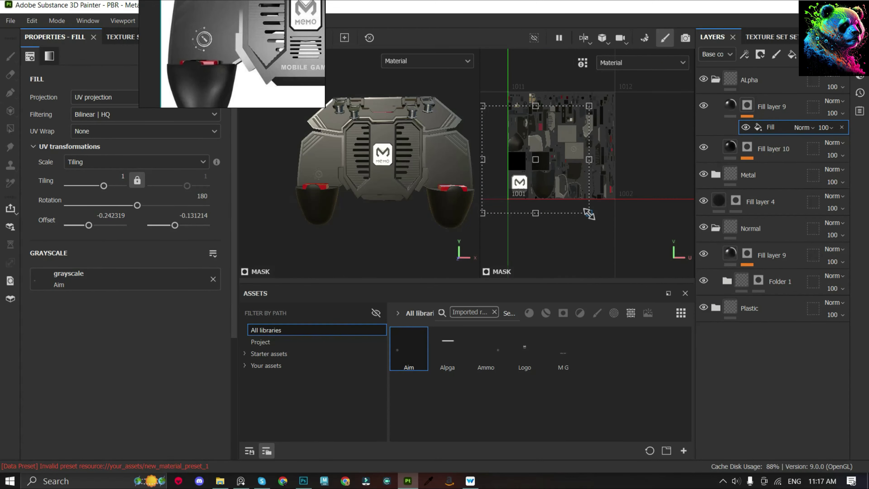
pyautogui.moveTo(590, 213); pyautogui.dragTo(595, 219)
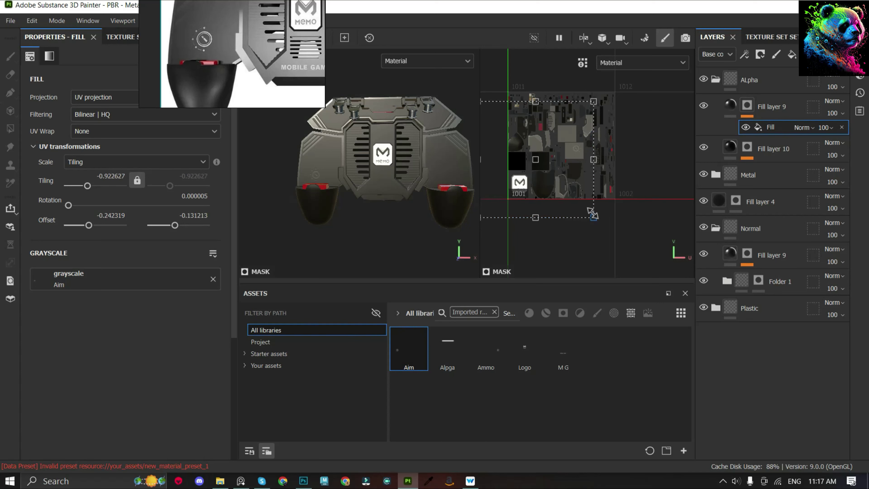
pyautogui.scroll(5, 575, 140)
pyautogui.moveTo(568, 145); pyautogui.dragTo(560, 146)
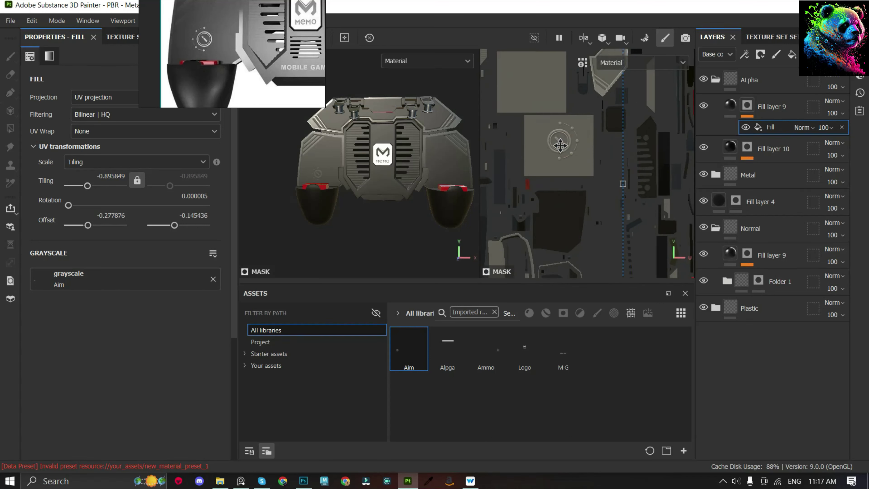
pyautogui.scroll(5, 266, 197)
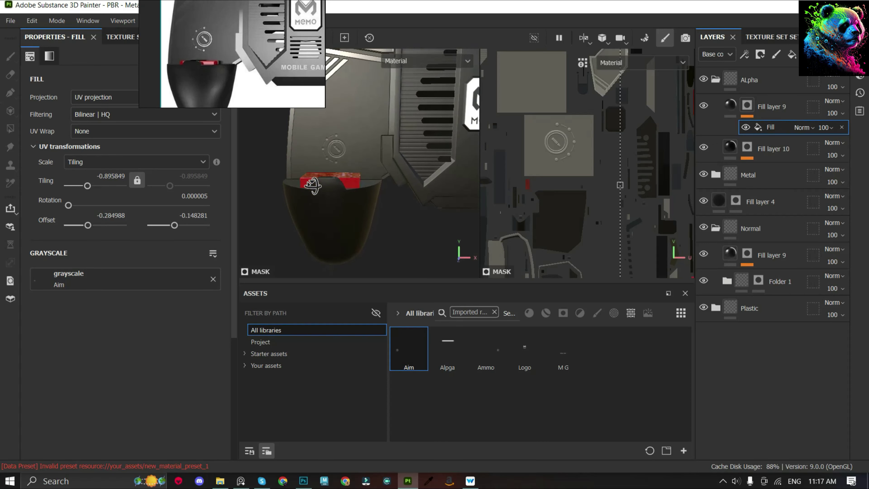
pyautogui.hotkey('ctrl', 'd')
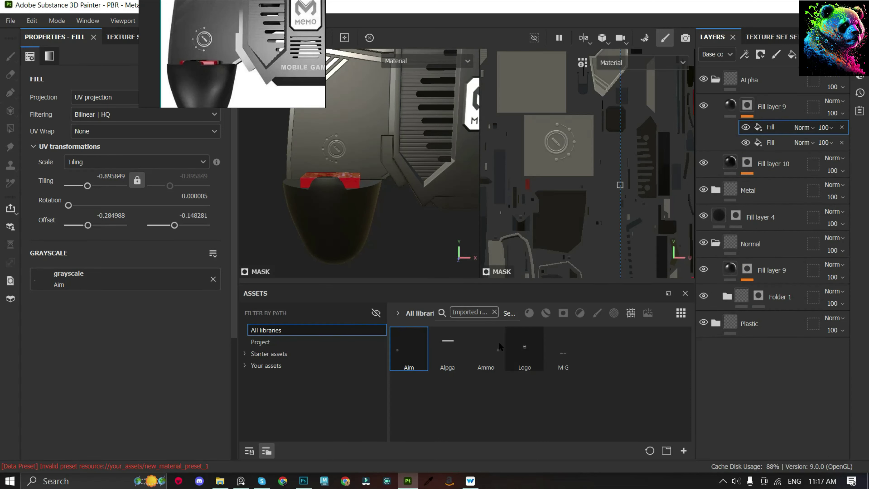
# - Load the Ammo icon into the duplicated fill and move it across the UV layout
pyautogui.moveTo(484, 342)
pyautogui.mouseDown()
pyautogui.moveTo(200, 332)
pyautogui.moveTo(66, 282)
pyautogui.mouseUp()
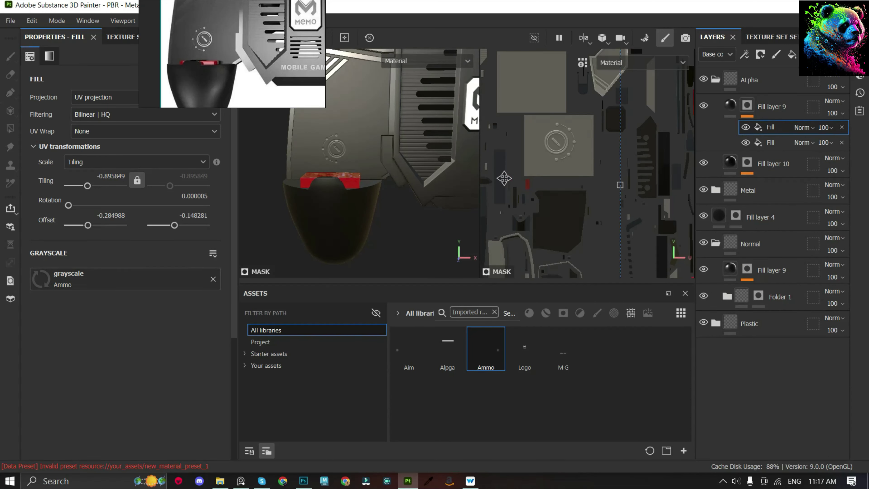
pyautogui.moveTo(520, 195)
pyautogui.mouseDown()
pyautogui.moveTo(626, 163)
pyautogui.moveTo(624, 177)
pyautogui.mouseUp()
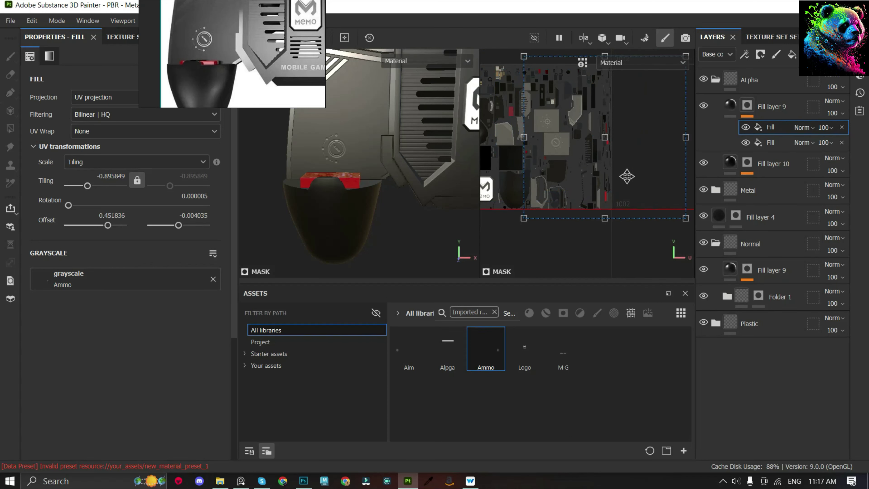
pyautogui.scroll(-5, 351, 205)
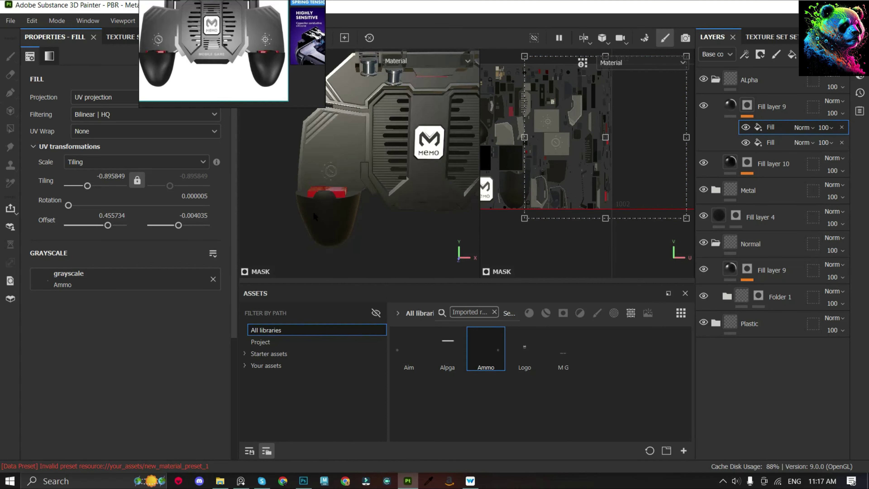
pyautogui.scroll(2, 546, 101)
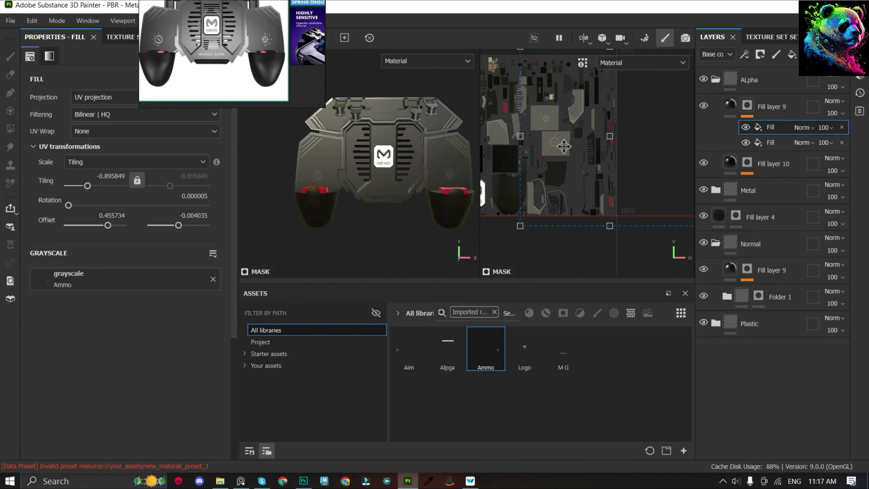
pyautogui.scroll(3, 546, 101)
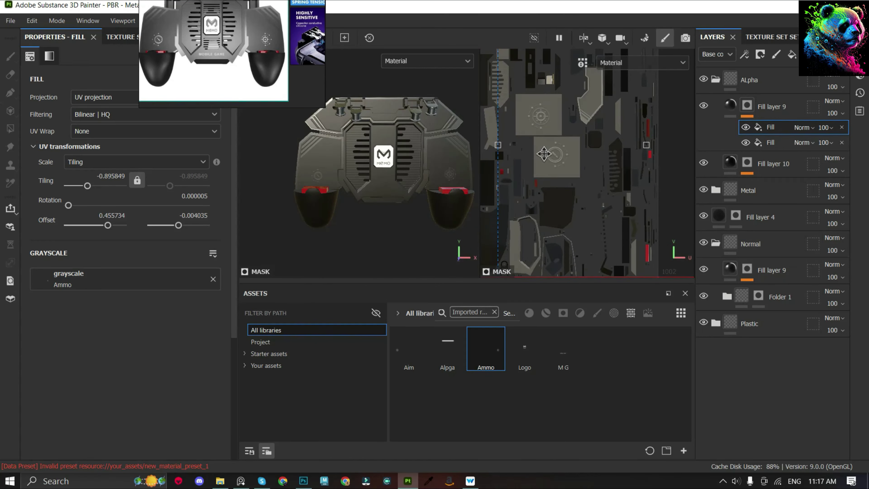
# - Nudge the Aim decal slightly down and move the Ammo decal up onto its patch
pyautogui.click(787, 142)
pyautogui.scroll(3, 580, 171)
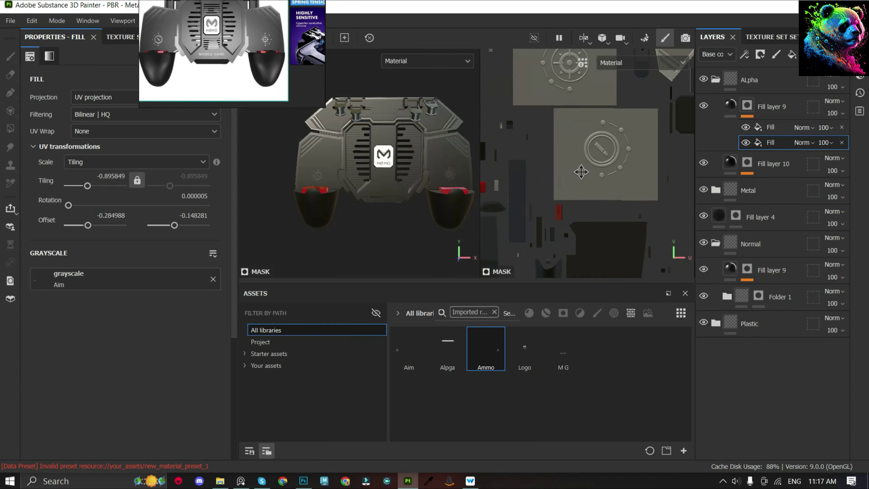
pyautogui.moveTo(600, 153); pyautogui.dragTo(599, 155)
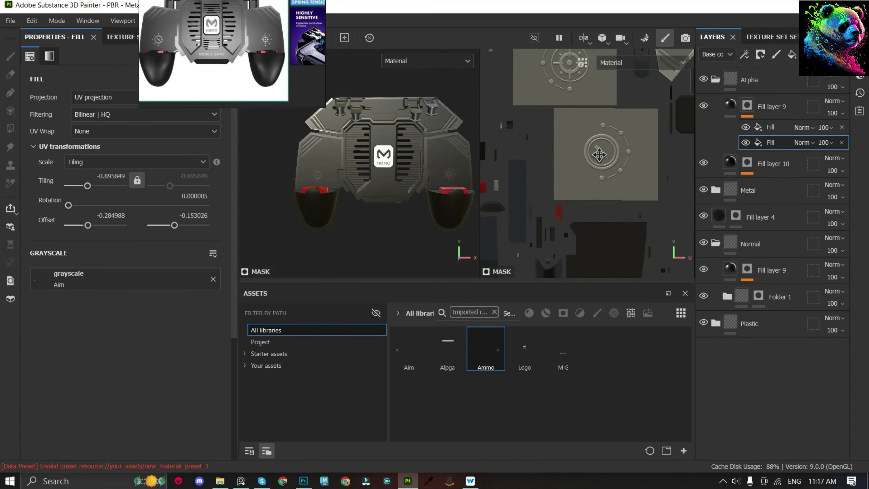
pyautogui.keyDown('alt'); pyautogui.moveTo(312, 174); pyautogui.dragTo(375, 190); pyautogui.keyUp('alt')
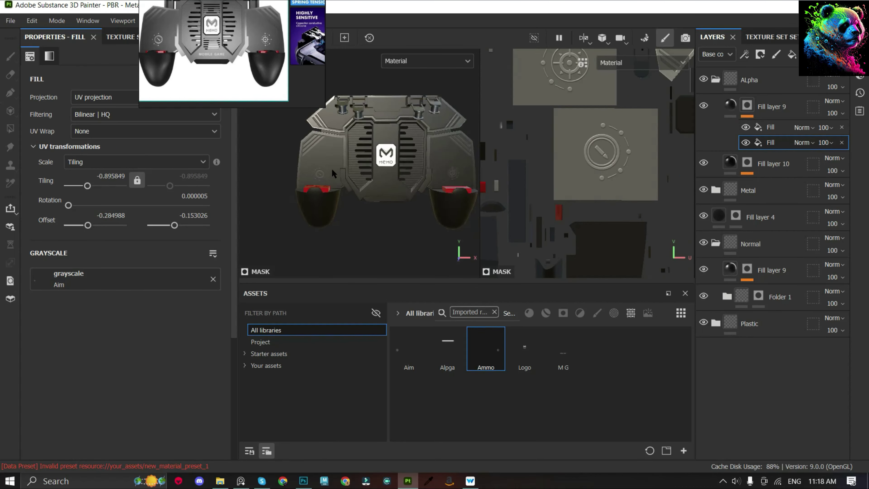
pyautogui.click(771, 128)
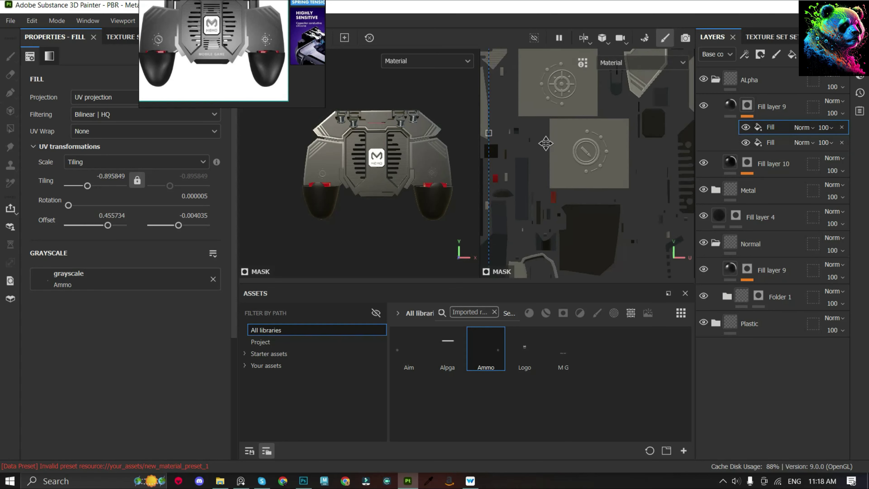
pyautogui.moveTo(557, 80); pyautogui.dragTo(556, 66)
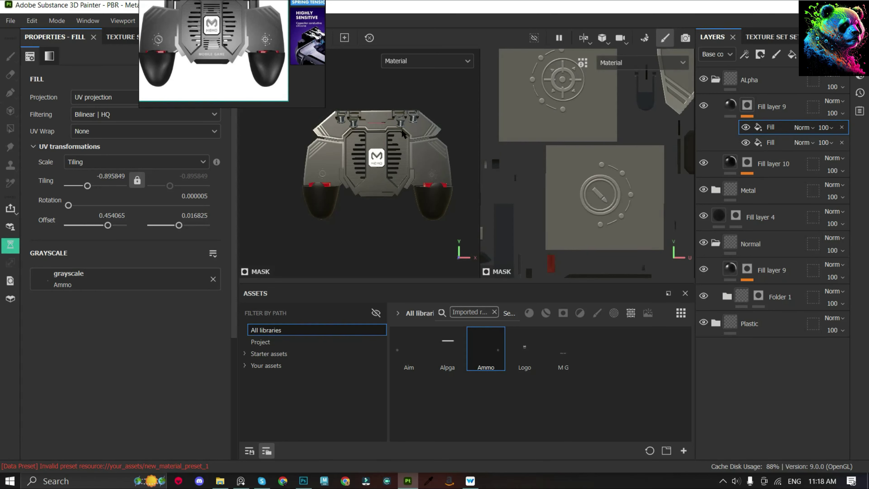
pyautogui.scroll(-2, 404, 134)
pyautogui.scroll(-3, 556, 130)
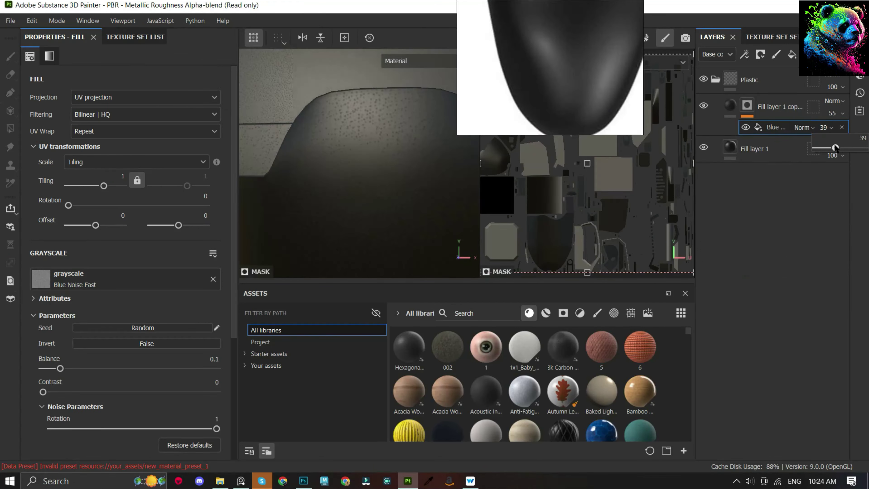
# - Lower the Blue Noise layer's opacity from 55 to 39
pyautogui.moveTo(364, 164)
pyautogui.keyDown('alt'); pyautogui.mouseDown()
pyautogui.moveTo(361, 120)
pyautogui.moveTo(351, 150)
pyautogui.mouseUp(); pyautogui.keyUp('alt')
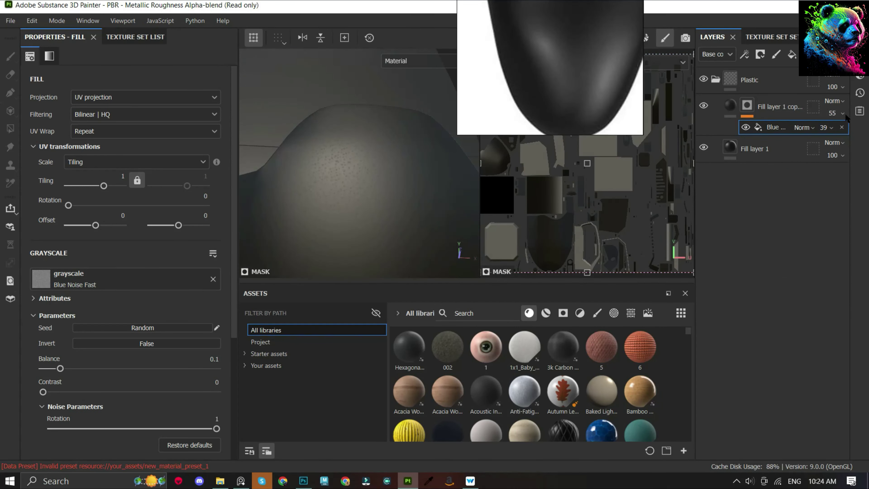
pyautogui.click(831, 127)
pyautogui.moveTo(843, 134); pyautogui.dragTo(835, 133)
# - Add a black mask to the Plastic folder
pyautogui.keyDown('alt'); pyautogui.moveTo(369, 139); pyautogui.dragTo(443, 196); pyautogui.keyUp('alt')
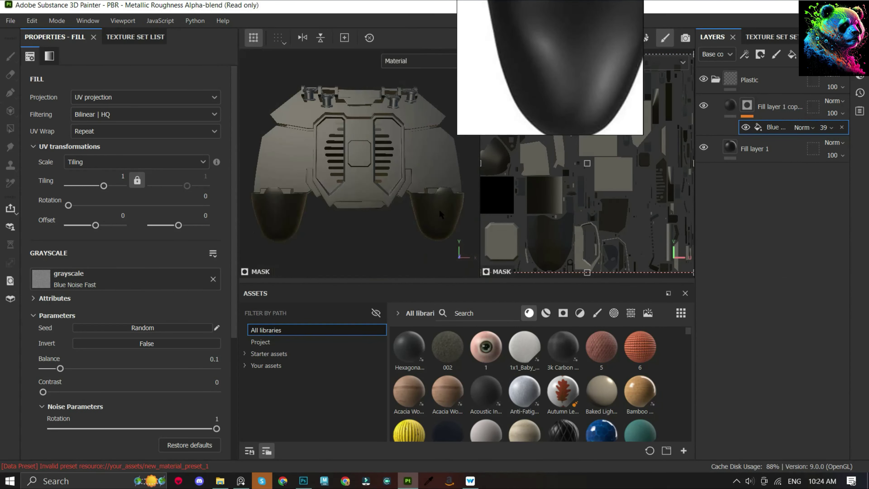
pyautogui.click(750, 80)
pyautogui.click(760, 55)
# - Fill the lower grip meshes on the Plastic mask with Polygon Fill in mesh mode
pyautogui.click(777, 67)
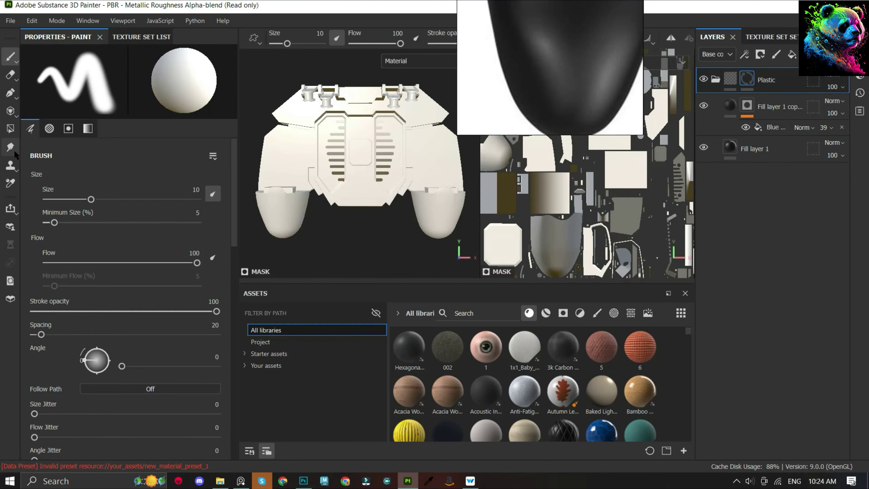
pyautogui.click(10, 127)
pyautogui.click(99, 56)
pyautogui.click(438, 212)
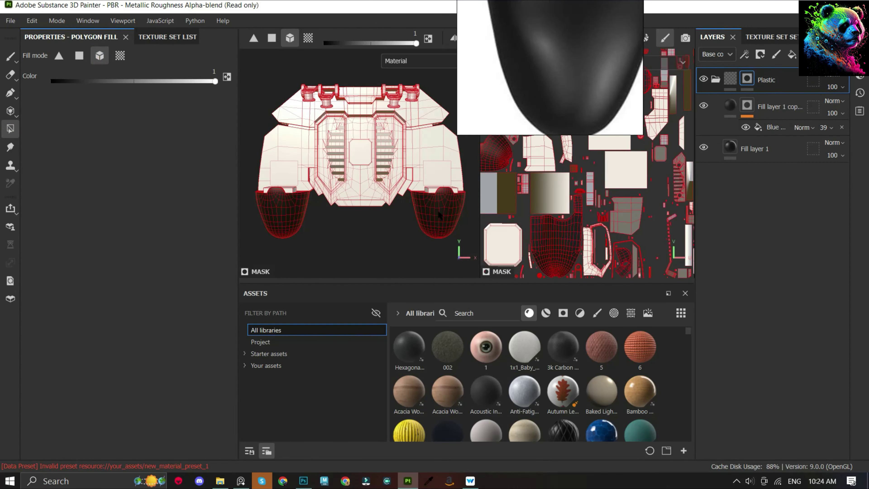
pyautogui.scroll(-2, 382, 195)
pyautogui.keyDown('alt'); pyautogui.moveTo(382, 195); pyautogui.dragTo(430, 159); pyautogui.keyUp('alt')
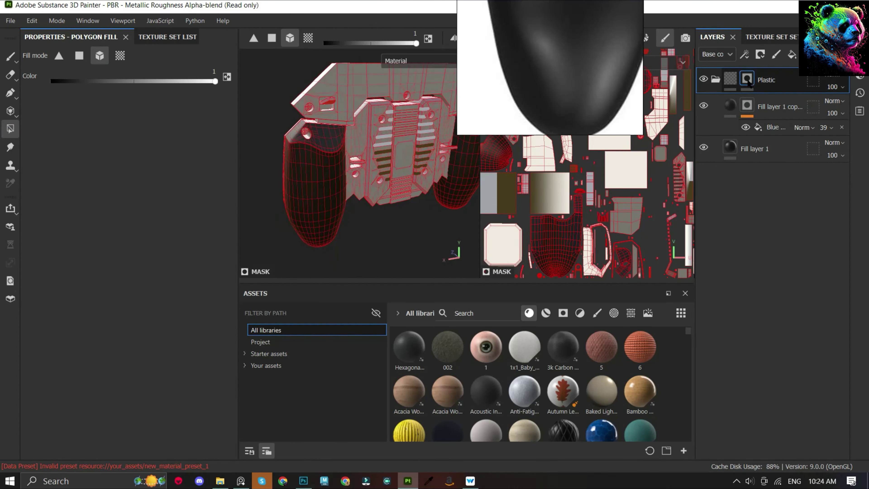
# - Preview the plastic result on the grip, then return to the Plastic mask and frame the controller
pyautogui.click(730, 79)
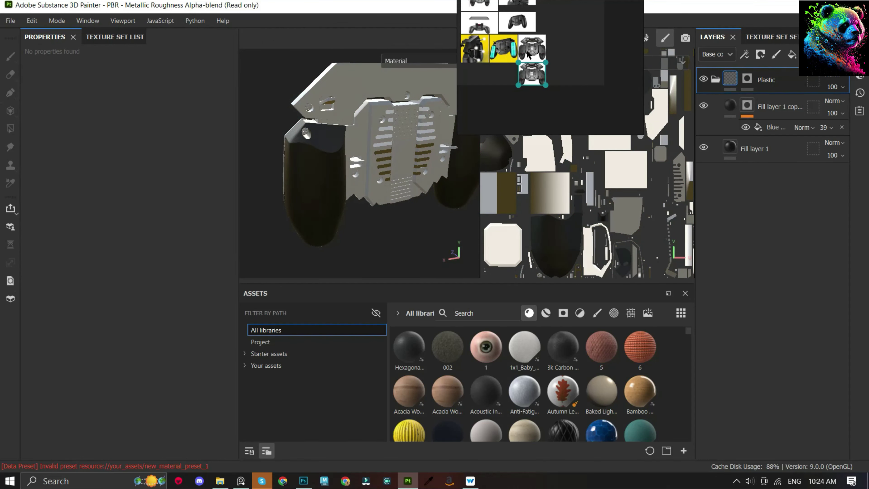
pyautogui.moveTo(428, 160)
pyautogui.keyDown('alt'); pyautogui.mouseDown()
pyautogui.moveTo(480, 152)
pyautogui.moveTo(349, 199)
pyautogui.moveTo(541, 106)
pyautogui.mouseUp(); pyautogui.keyUp('alt')
pyautogui.click(747, 79)
pyautogui.press('f')
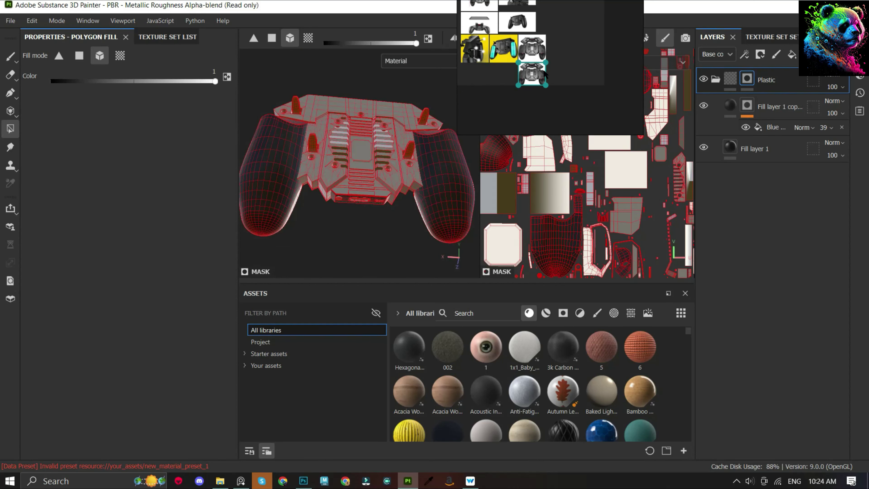
pyautogui.scroll(5, 513, 62)
pyautogui.scroll(3, 494, 124)
pyautogui.scroll(5, 356, 184)
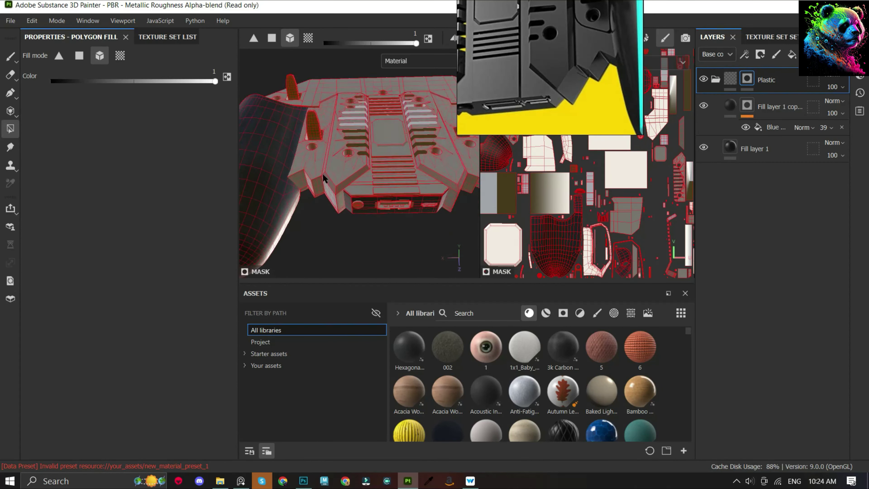
# - Zoom in on the back vent area to inspect the Plastic mask
pyautogui.keyDown('alt'); pyautogui.moveTo(356, 184); pyautogui.dragTo(498, 244); pyautogui.keyUp('alt')
pyautogui.scroll(-5, 359, 163)
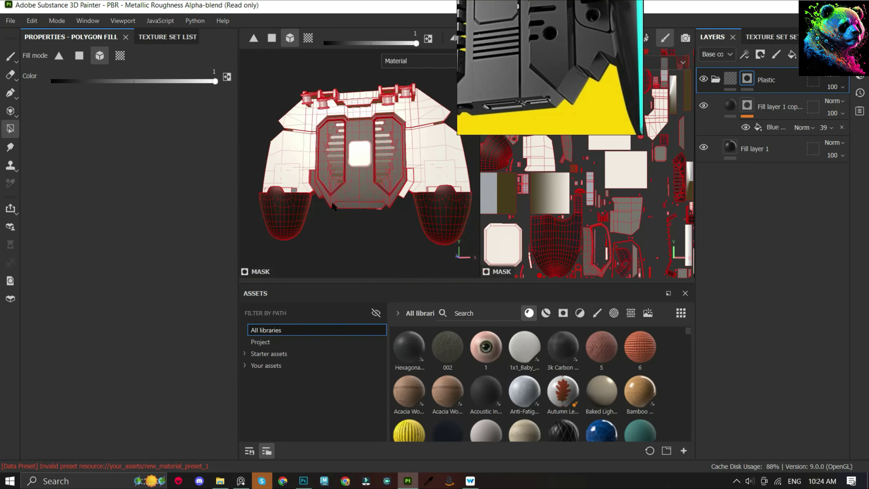
pyautogui.scroll(2, 359, 163)
pyautogui.scroll(2, 359, 163)
pyautogui.scroll(-3, 540, 92)
pyautogui.scroll(-3, 545, 31)
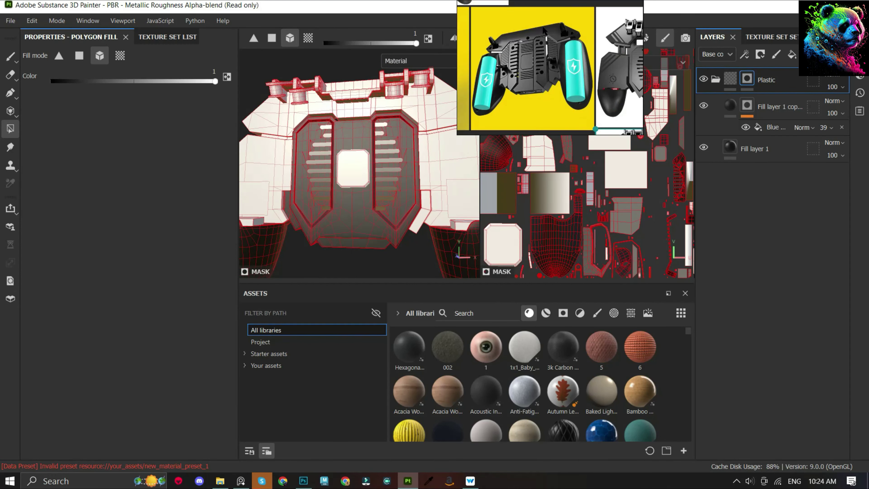
pyautogui.scroll(4, 575, 58)
pyautogui.scroll(-4, 575, 59)
pyautogui.scroll(3, 566, 84)
# - Orbit to an angled side view and zoom to compare against the reference images
pyautogui.moveTo(443, 185)
pyautogui.keyDown('alt'); pyautogui.mouseDown()
pyautogui.moveTo(419, 193)
pyautogui.moveTo(359, 268)
pyautogui.mouseUp(); pyautogui.keyUp('alt')
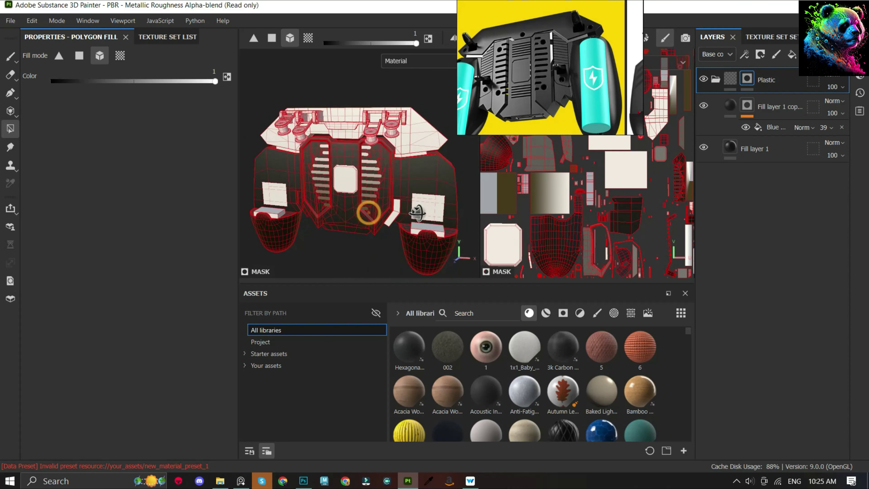
pyautogui.scroll(2, 359, 205)
pyautogui.scroll(-3, 511, 52)
pyautogui.scroll(-2, 511, 52)
pyautogui.scroll(1, 511, 52)
pyautogui.scroll(5, 511, 52)
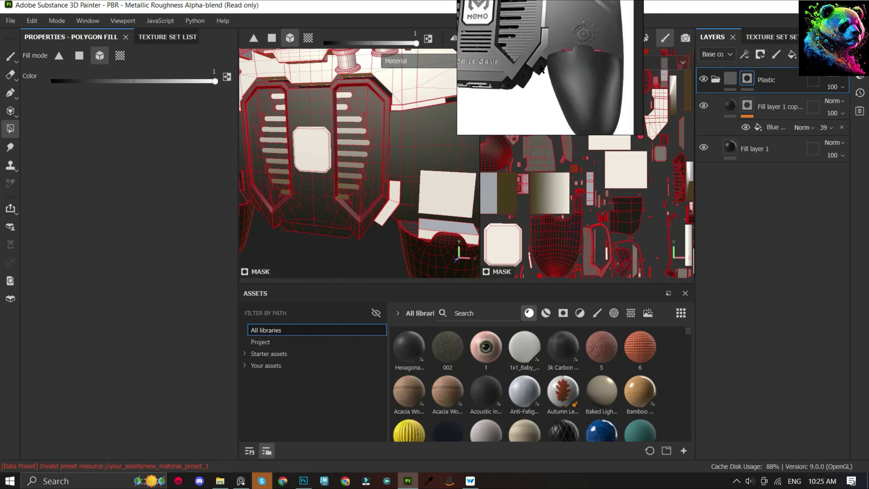
pyautogui.scroll(2, 537, 43)
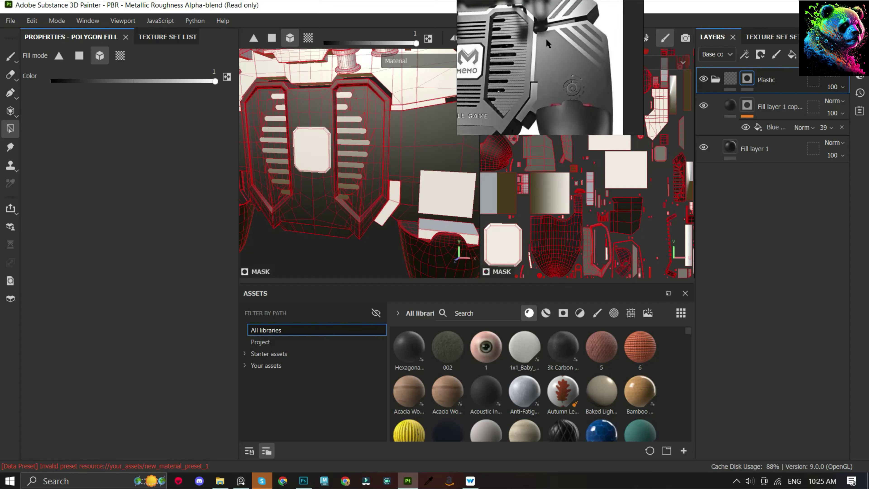